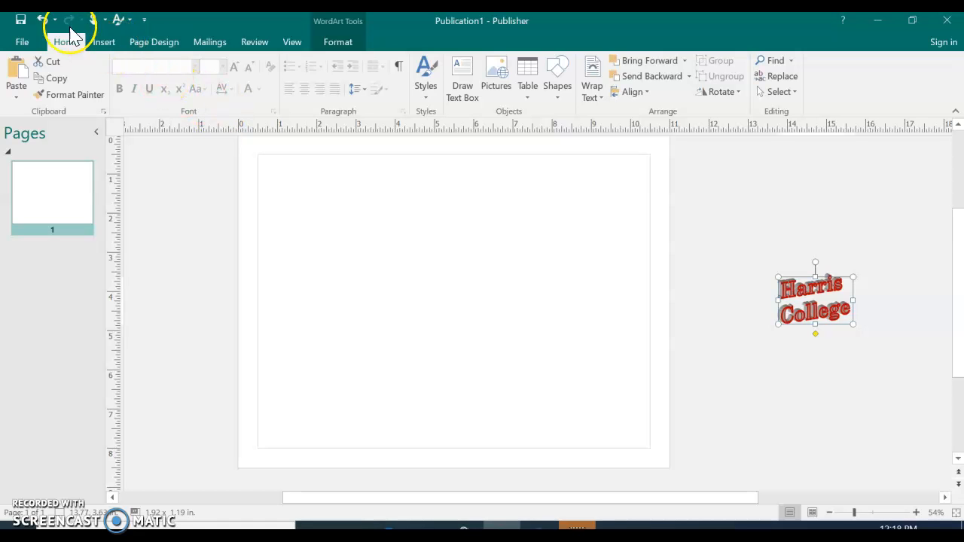
Insert a table with 5 columns and 8 rows and move it to the middle of the page.
left_click(102, 44)
left_click(83, 87)
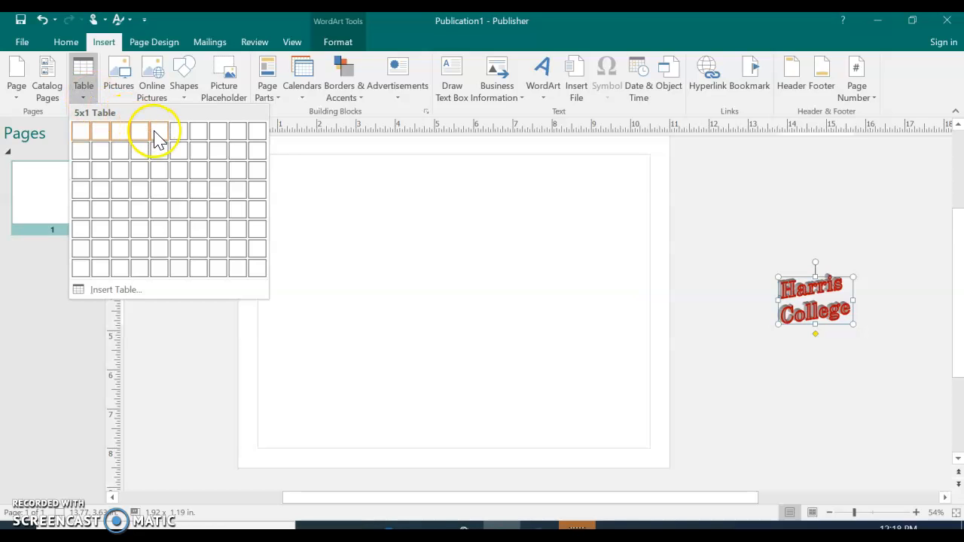
left_click(161, 272)
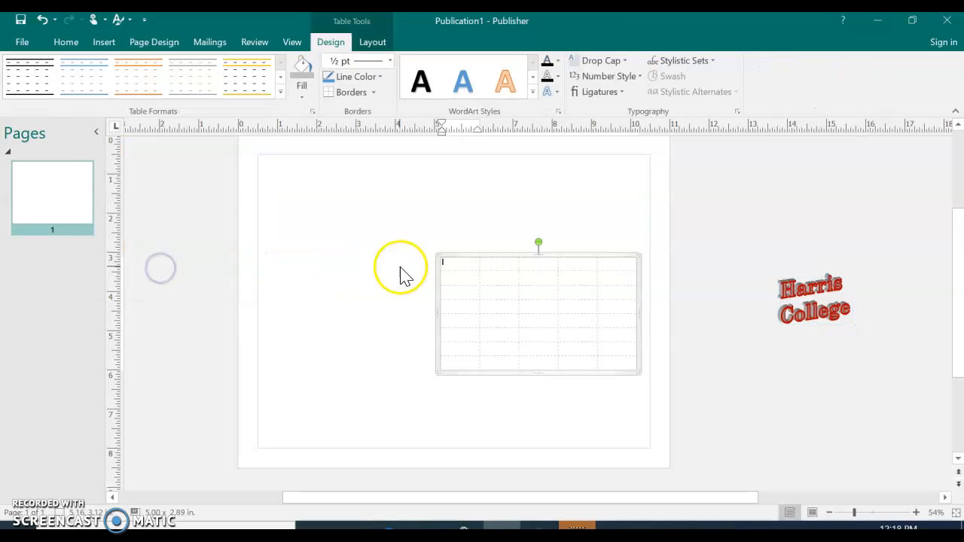
left_click_drag(470, 256, 394, 253)
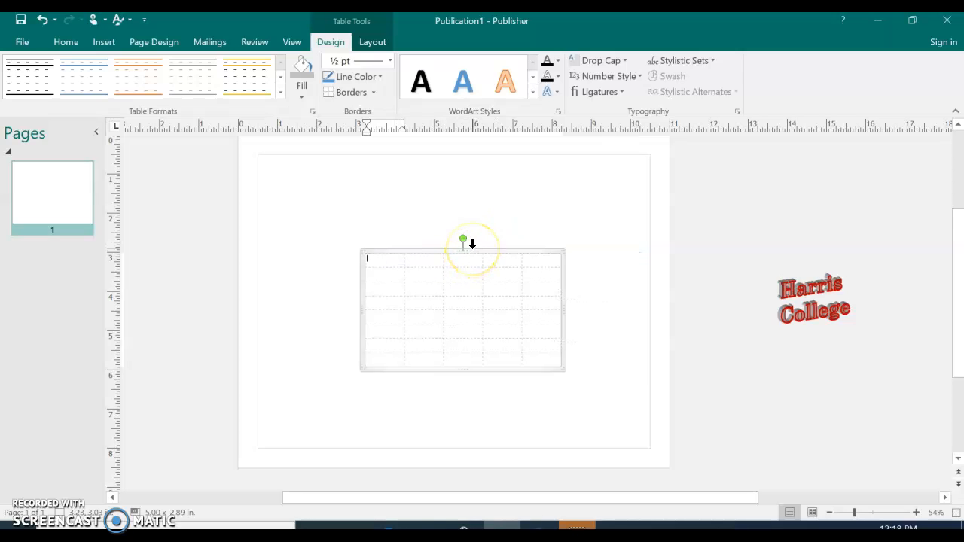
Apply Table Style 56, with a black header row and dark grey first column, to the table.
left_click(390, 270)
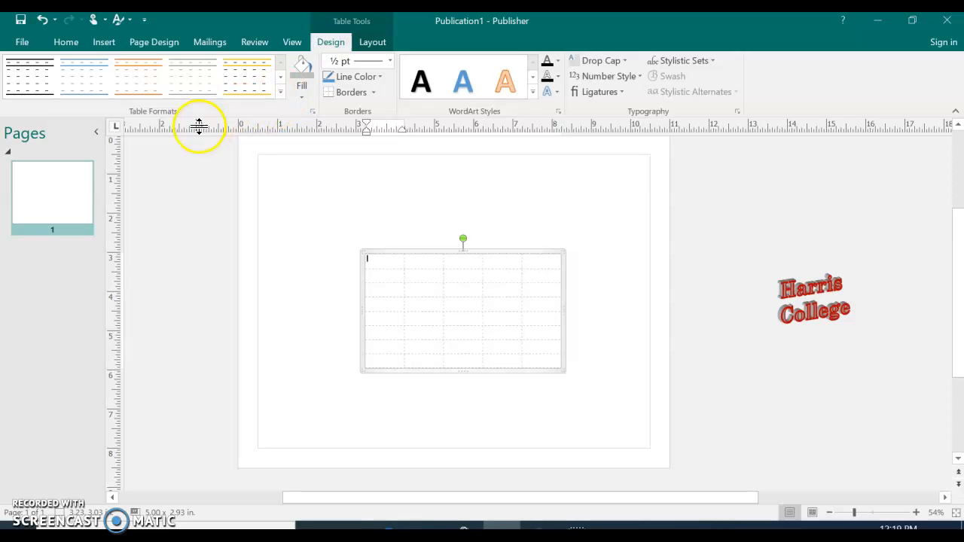
left_click(282, 94)
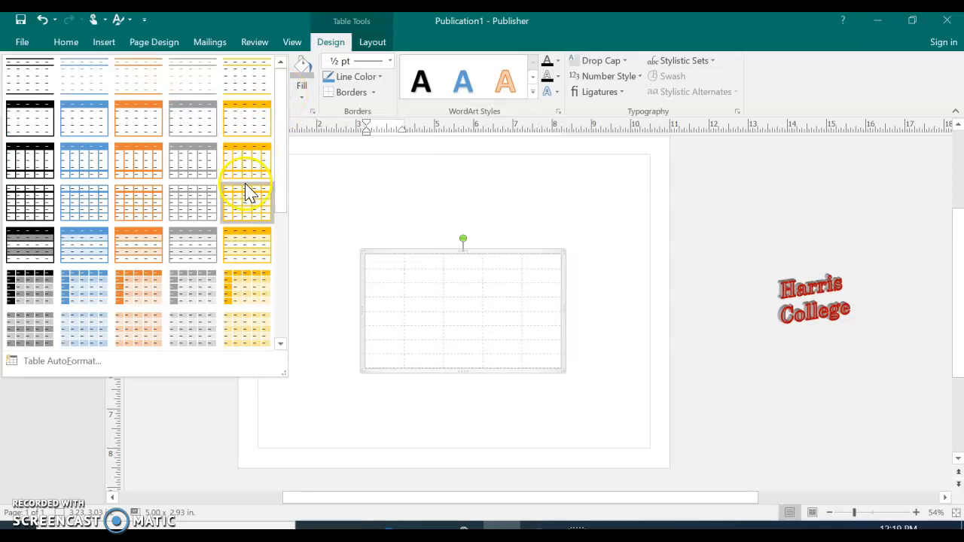
scroll(241, 215, "down", 2)
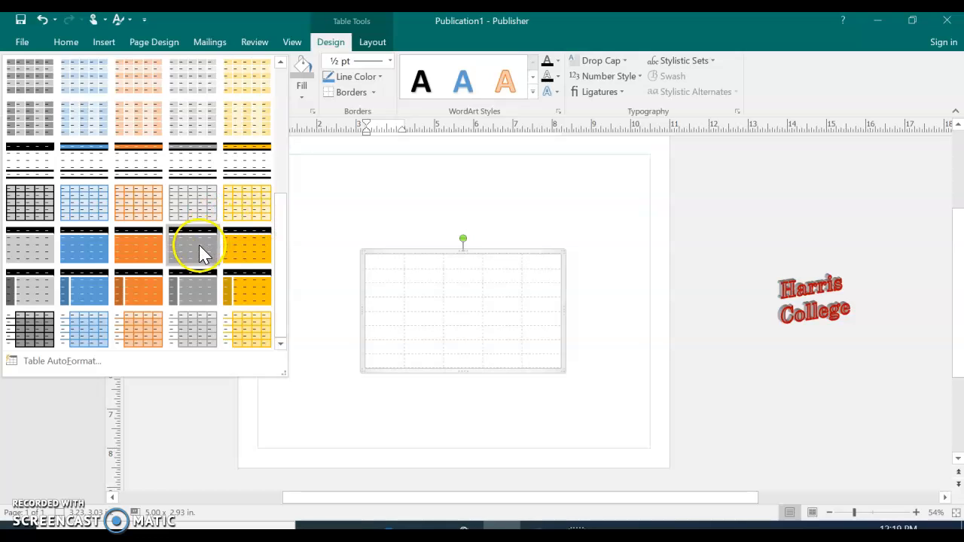
left_click(40, 291)
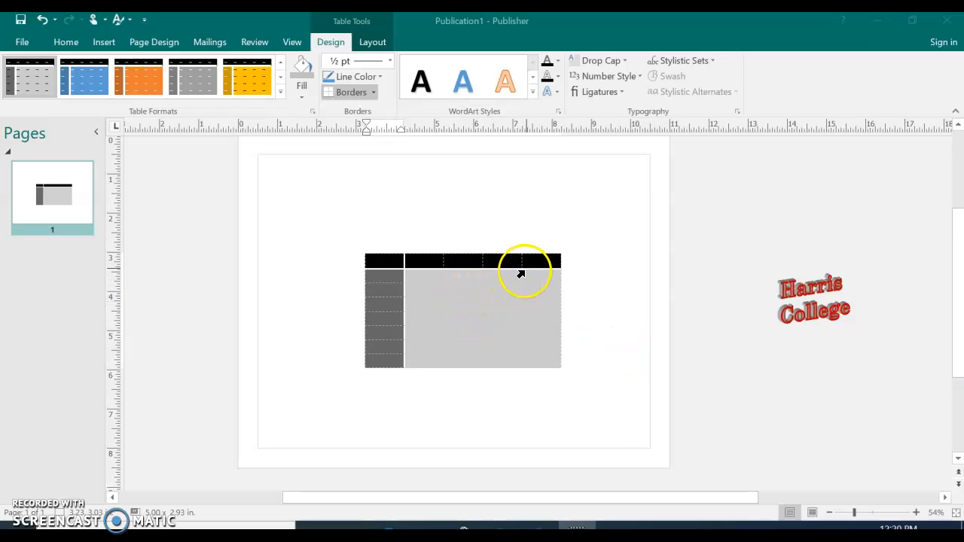
Delete the table's last column.
left_click(533, 264)
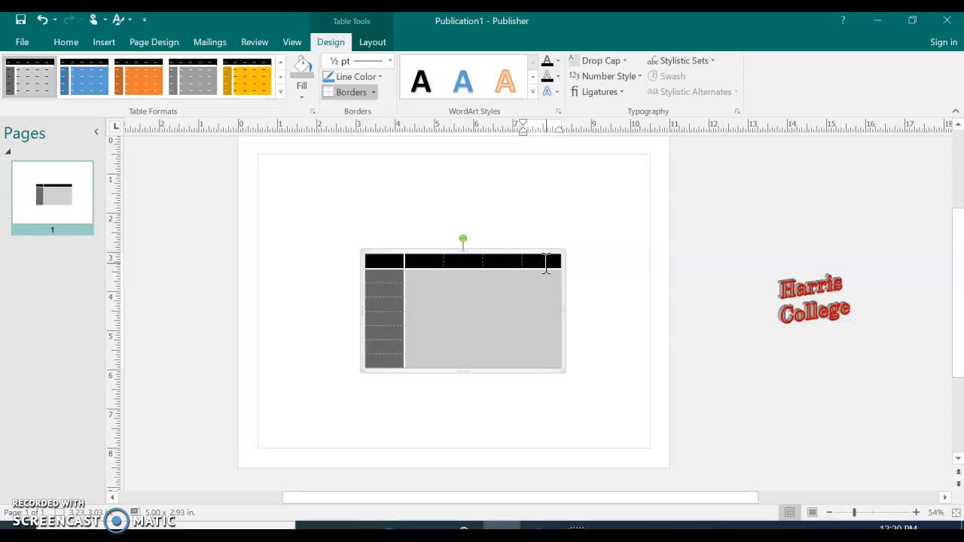
left_click(375, 44)
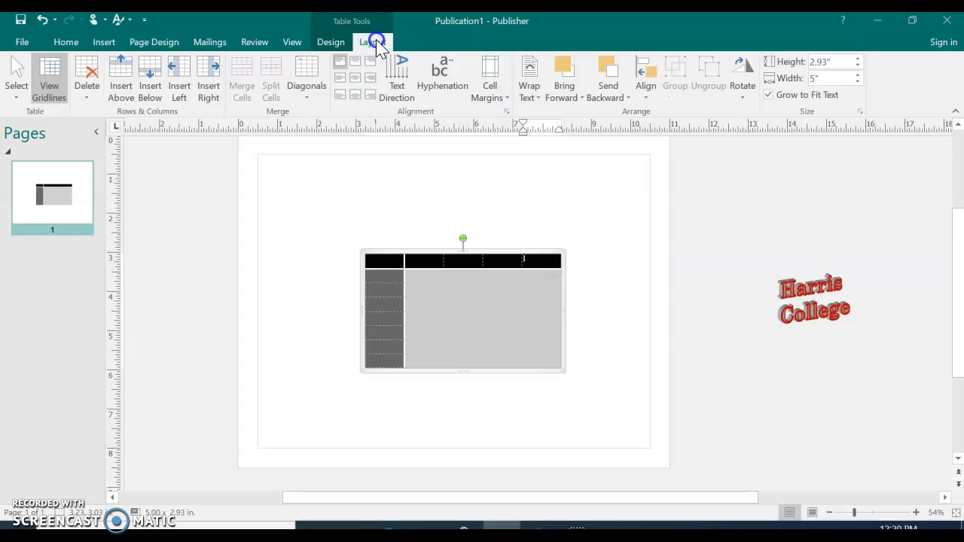
left_click(85, 89)
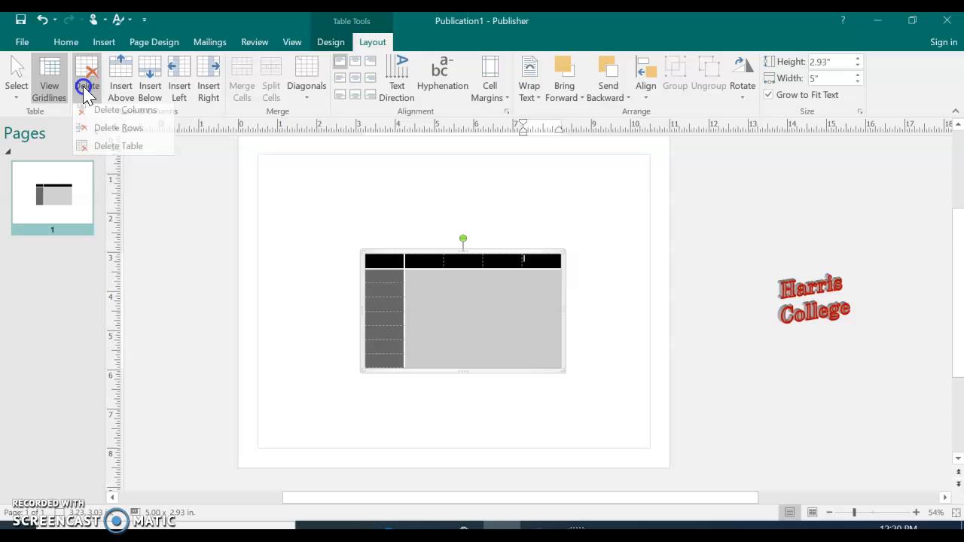
left_click(122, 115)
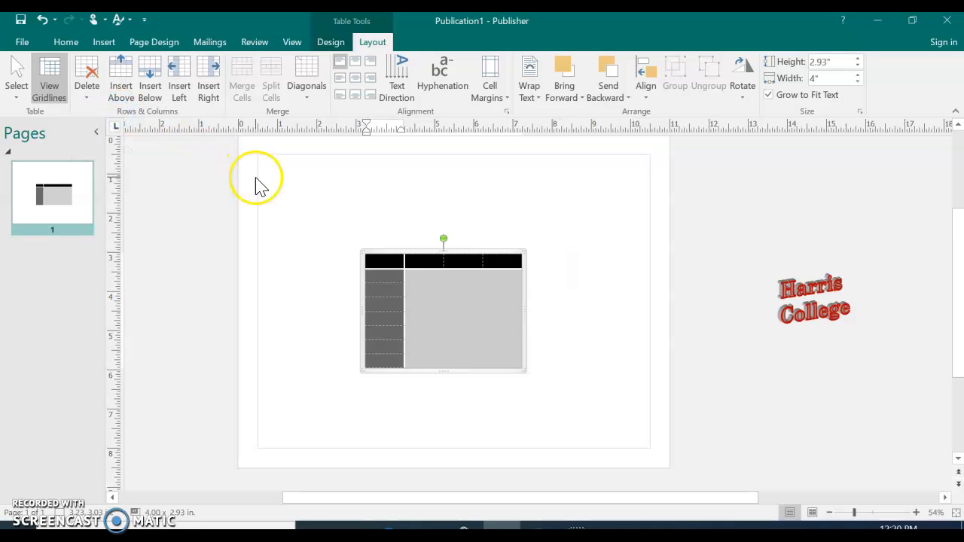
Add one row above the table's first row and another below its last row.
left_click(384, 262)
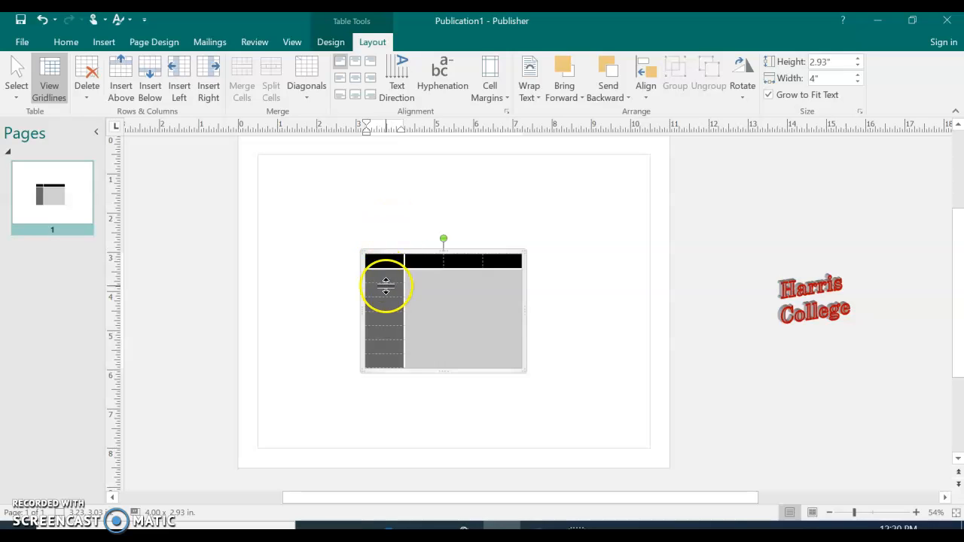
left_click(384, 261)
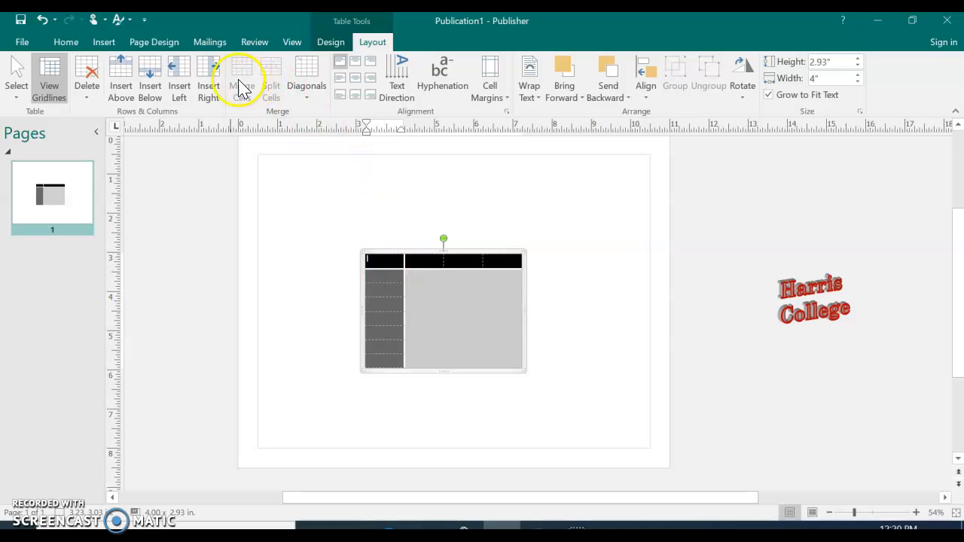
left_click(122, 90)
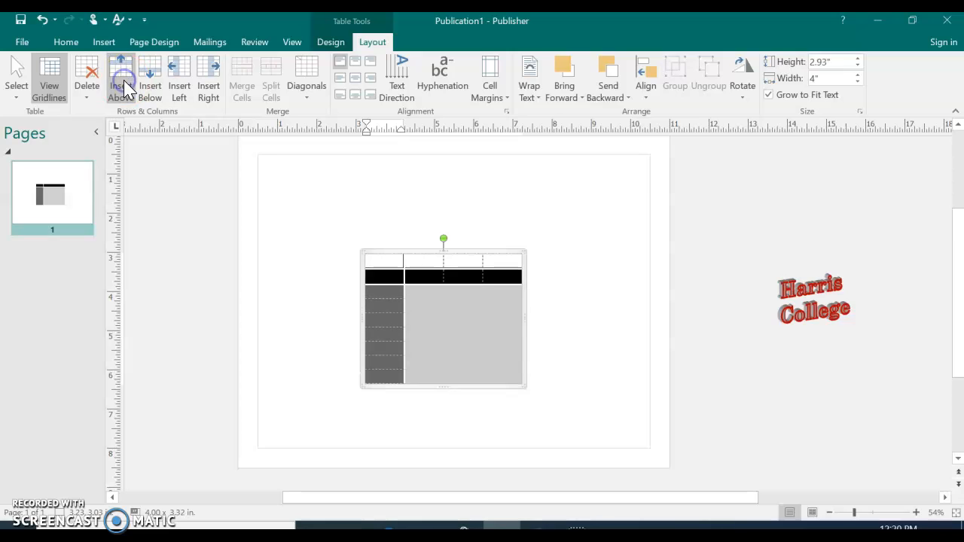
left_click(386, 378)
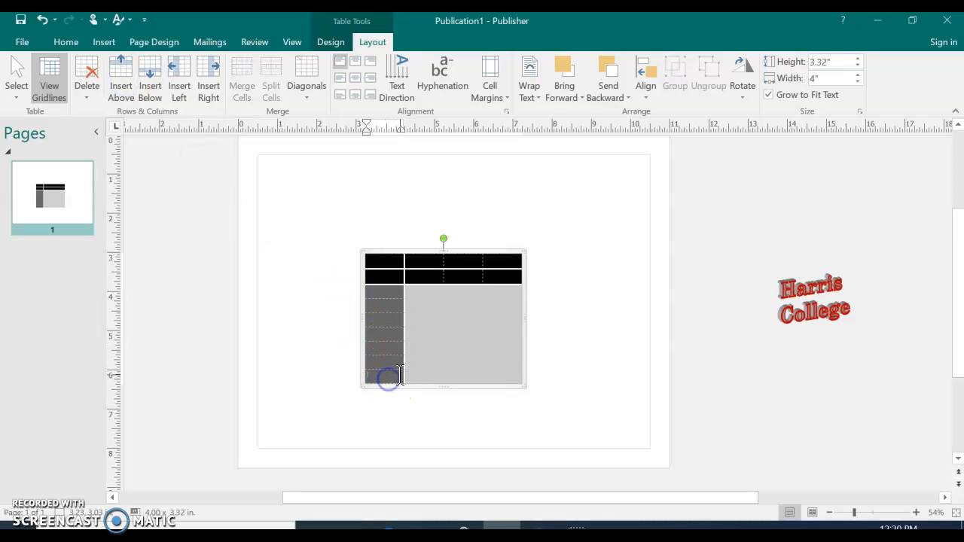
left_click(153, 79)
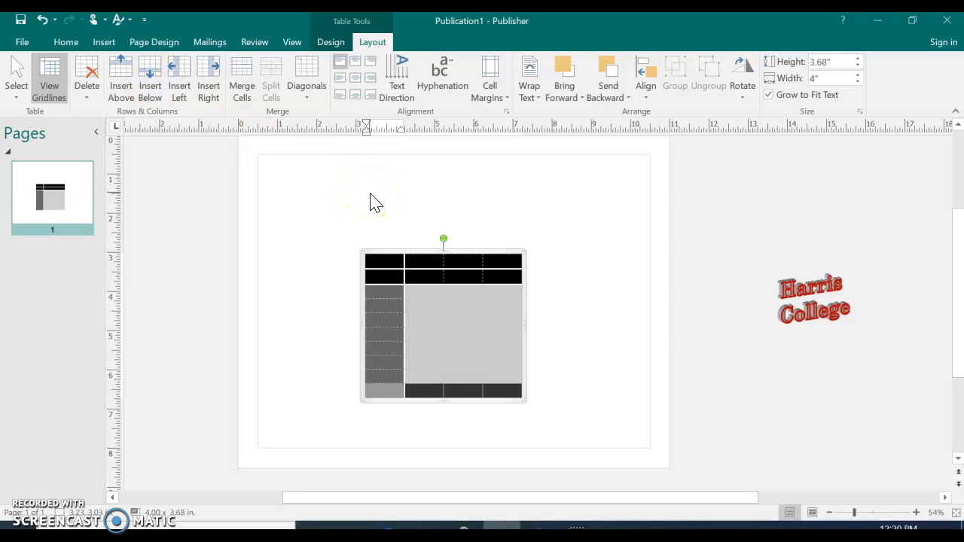
left_click(419, 260)
left_click(552, 353)
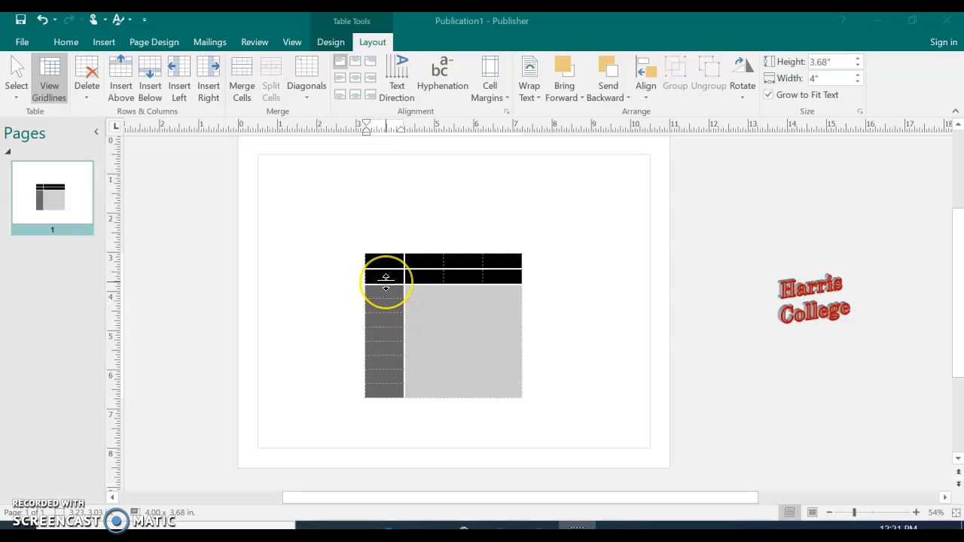
left_click(375, 264)
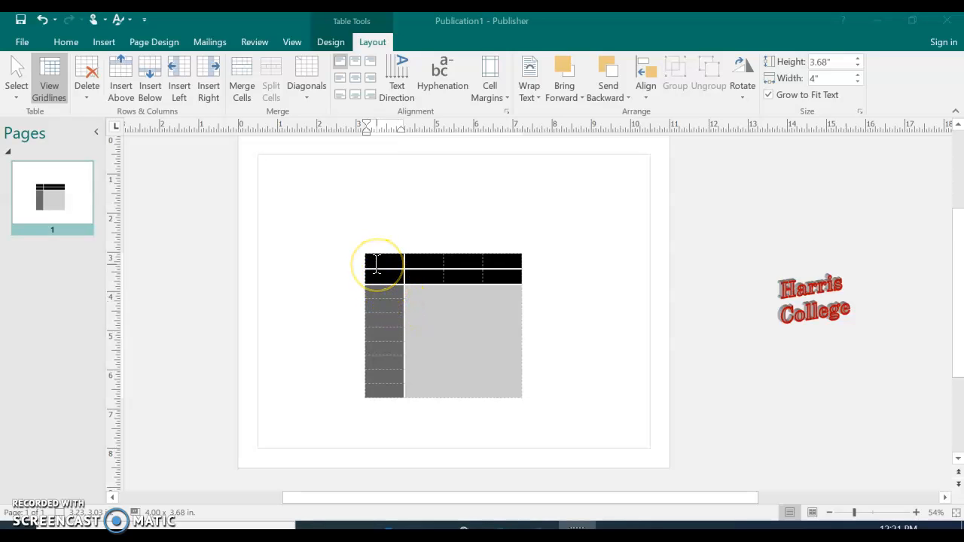
left_click(384, 264)
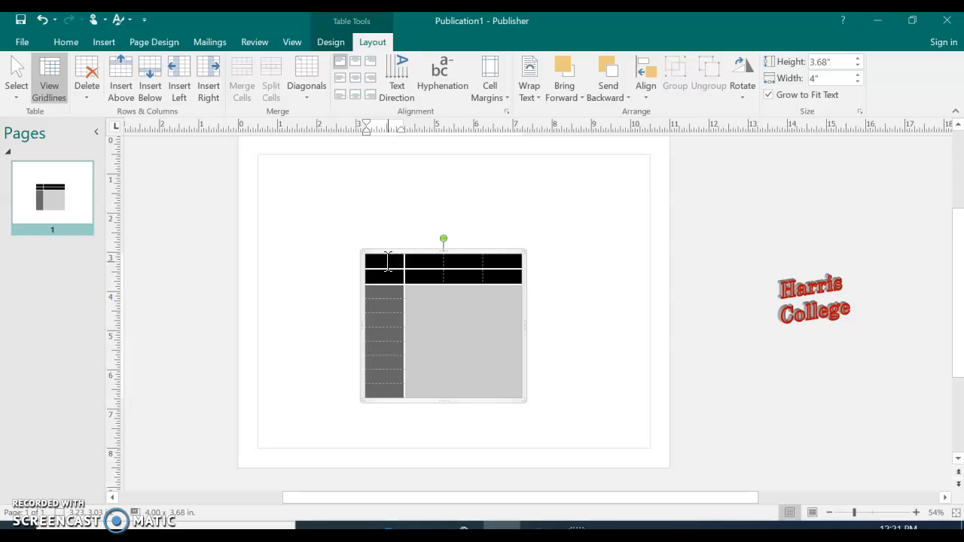
Try stretching the table's upper-left corner to the page margins, about 6.73 x 6.21 in, and undo the resize.
left_click(366, 254)
left_click_drag(359, 245, 254, 147)
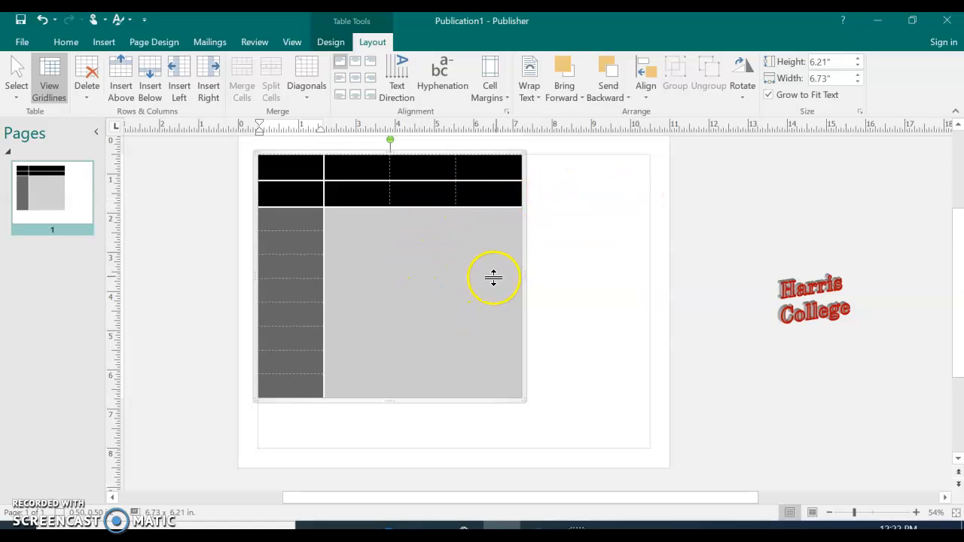
left_click(525, 304)
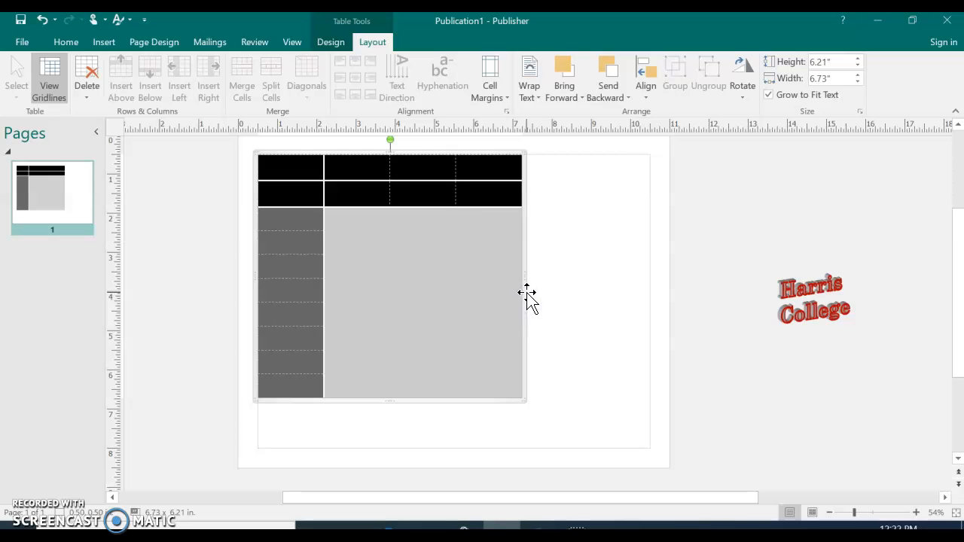
left_click(527, 294)
left_click(525, 295)
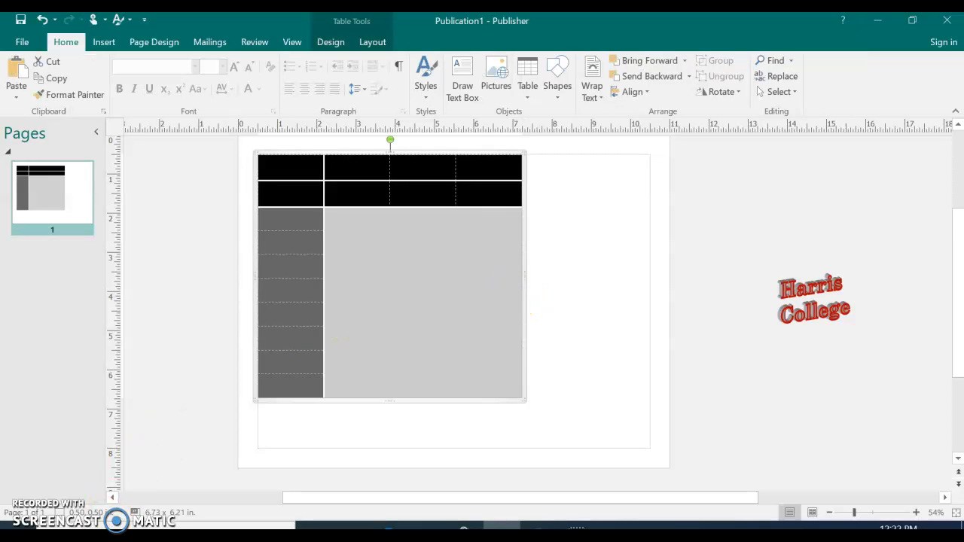
left_click(149, 493)
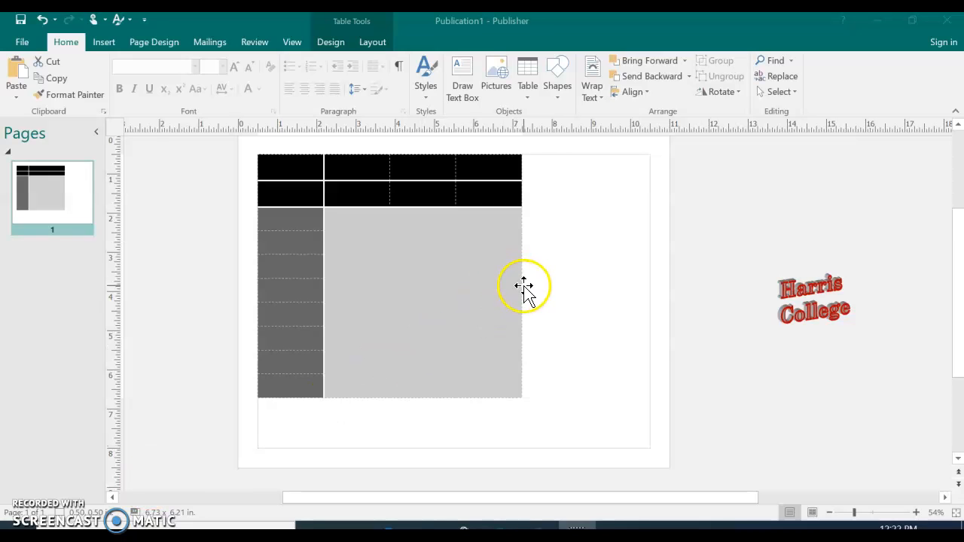
left_click(521, 251)
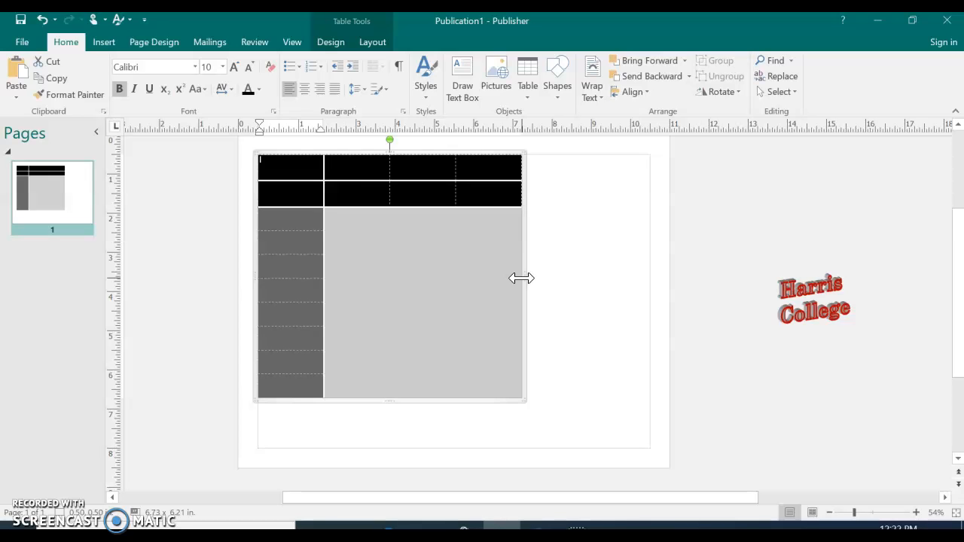
left_click(42, 20)
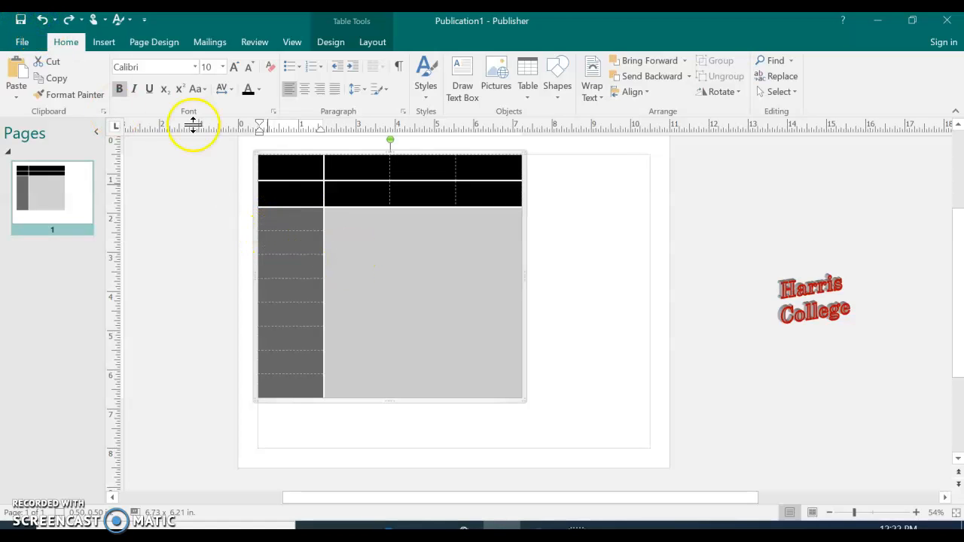
left_click(41, 21)
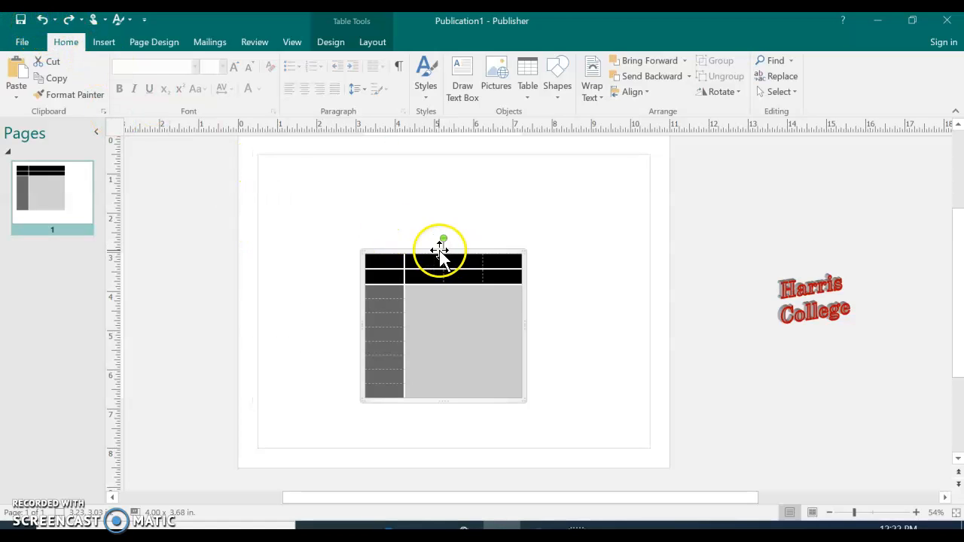
Try moving the table into the upper-left corner of the page margins and undo the move.
left_click_drag(382, 255, 270, 154)
left_click(319, 177)
left_click(47, 53)
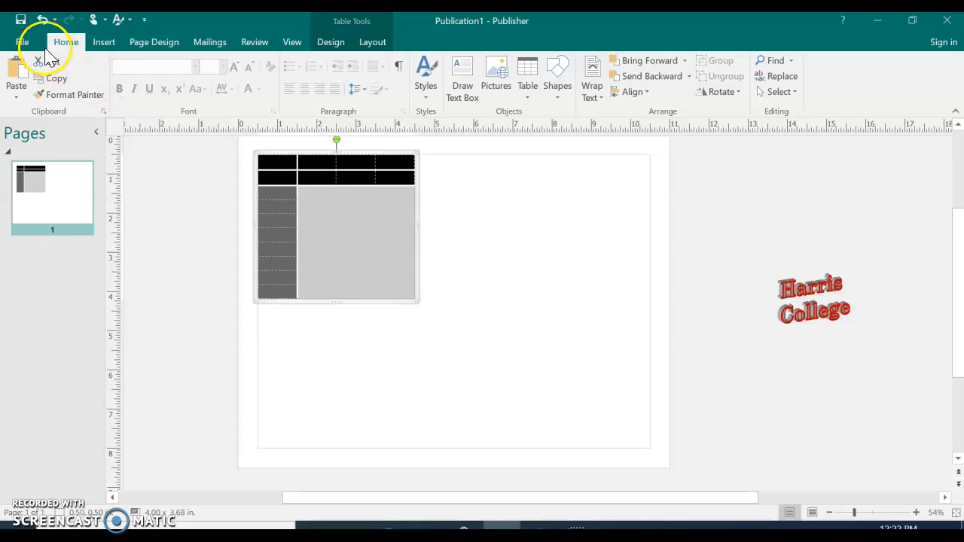
left_click(42, 19)
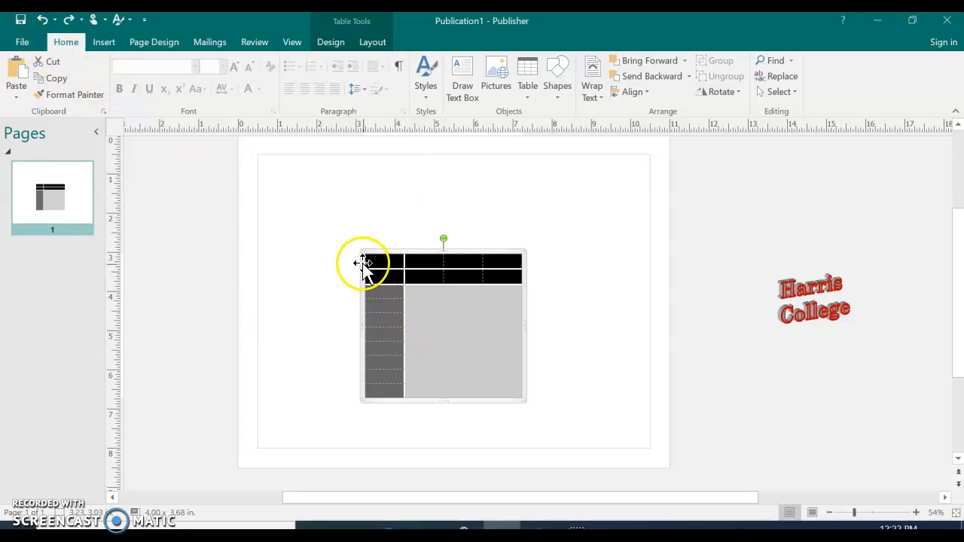
Enlarge the table from its upper-left corner, right side and lower edge to fill the page margins, about 9.95 x 7.41 in.
left_click_drag(351, 243, 254, 145)
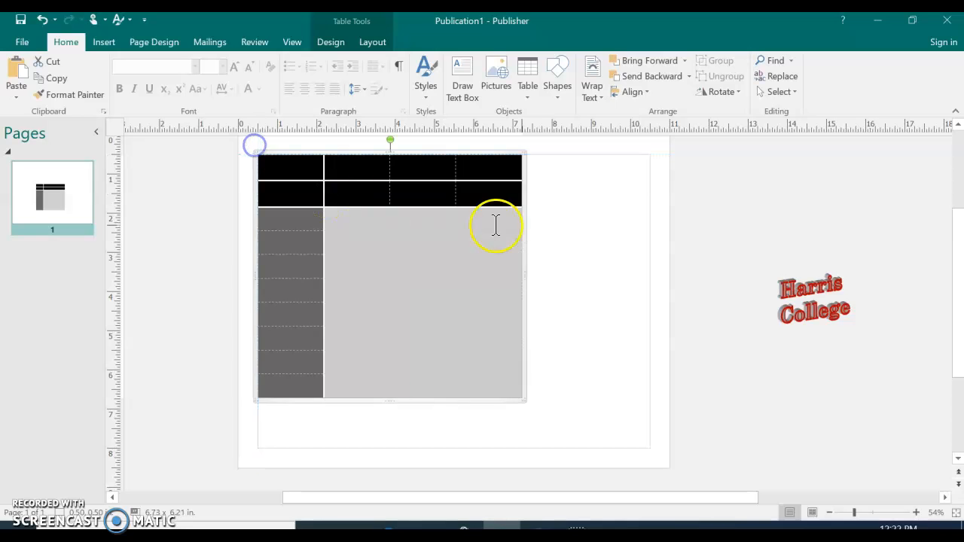
left_click_drag(522, 153, 650, 149)
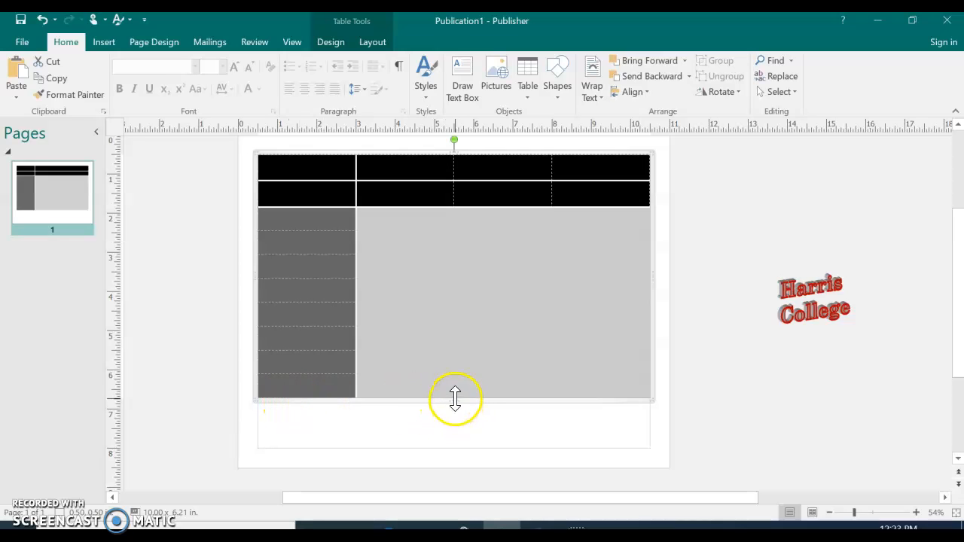
left_click(42, 20)
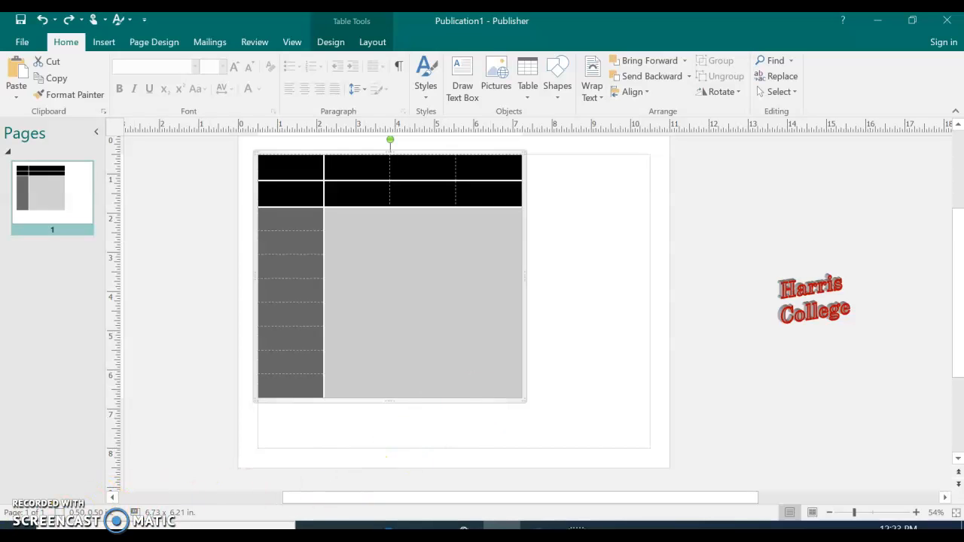
left_click(517, 301)
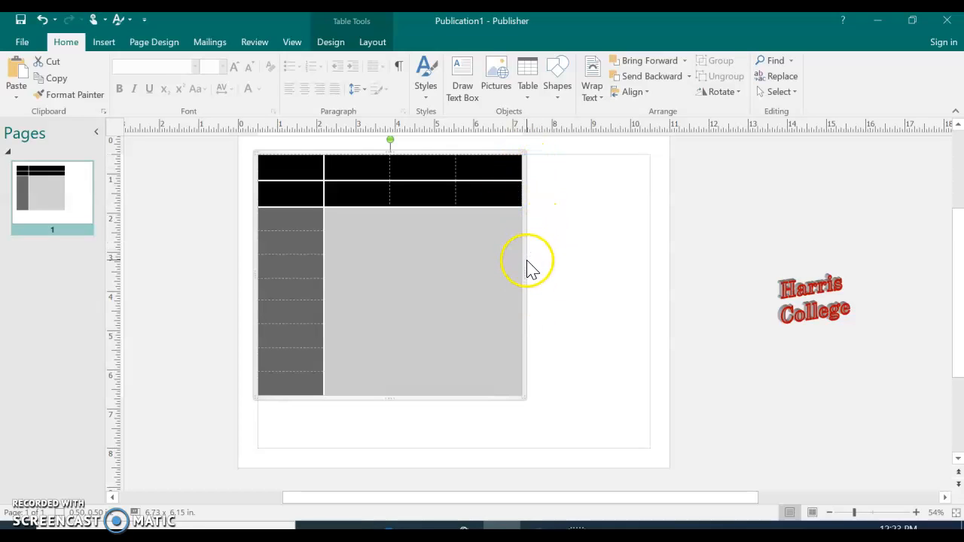
left_click_drag(523, 277, 628, 276)
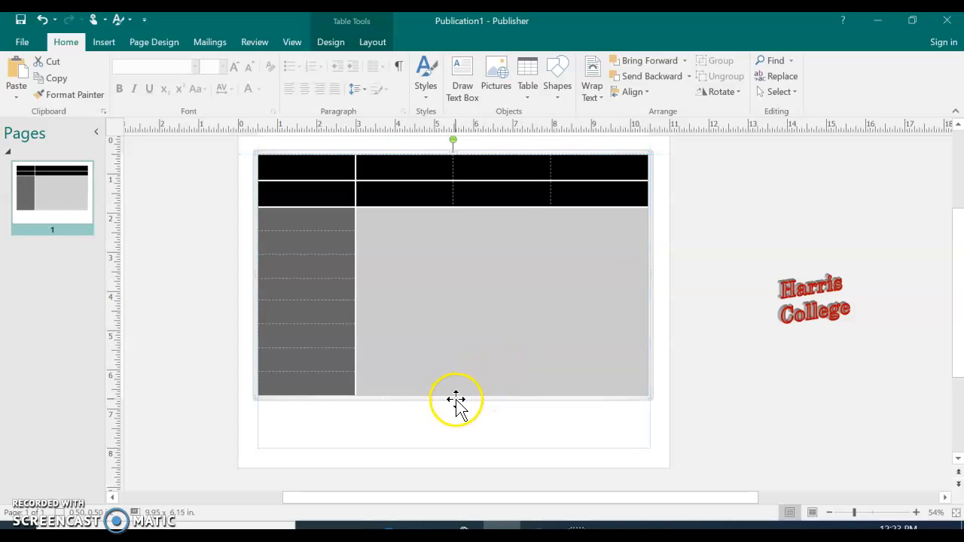
left_click_drag(454, 399, 464, 445)
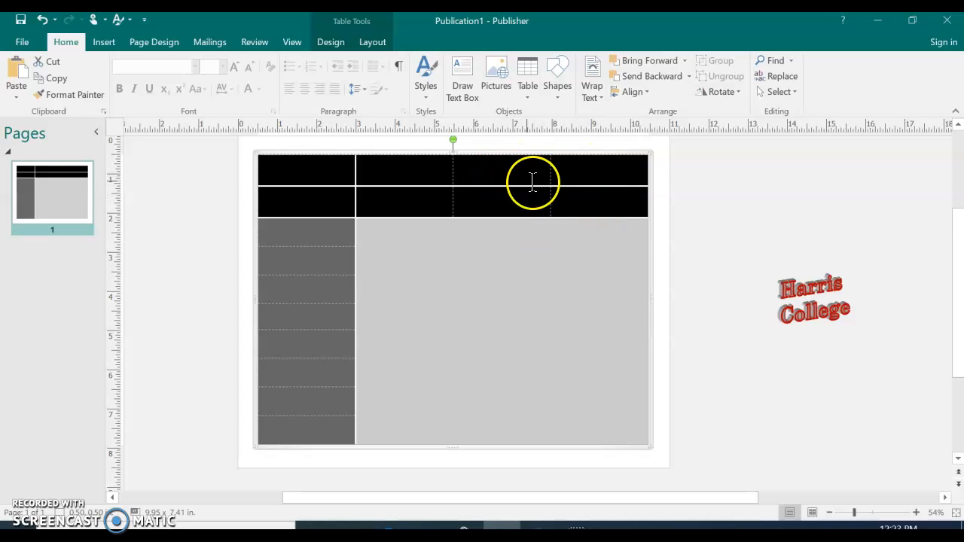
Merge the four header cells spanning the top two rows of the table's two rightmost columns into one cell.
left_click_drag(504, 169, 596, 192)
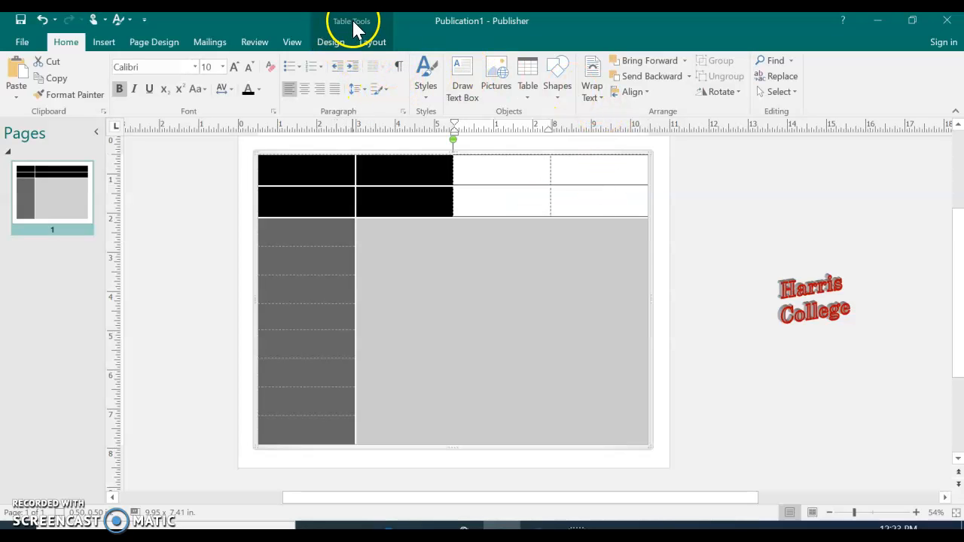
left_click(372, 43)
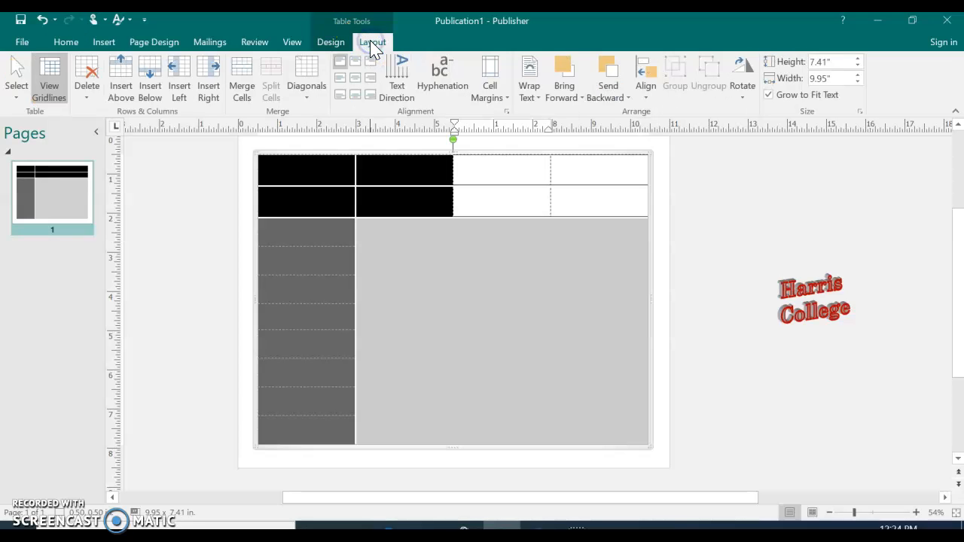
left_click(241, 89)
left_click(284, 239)
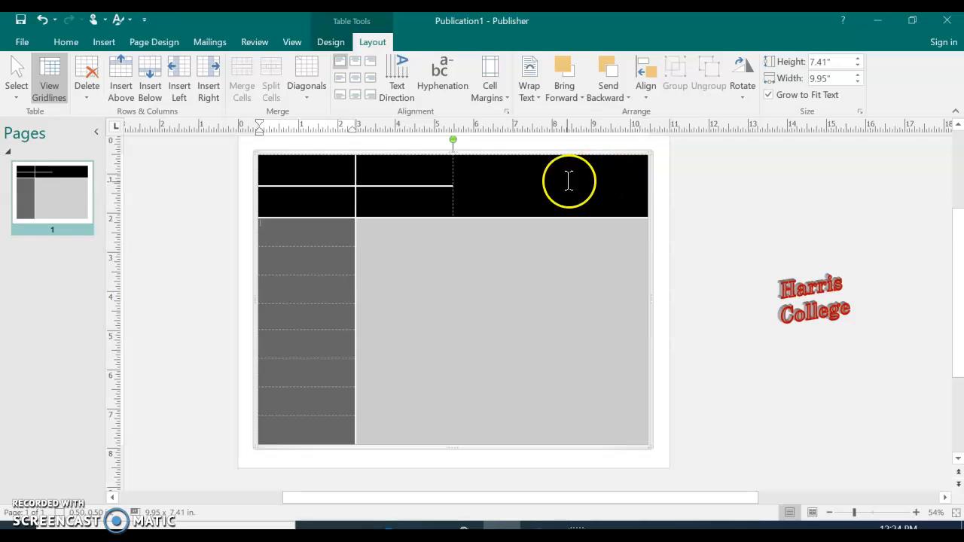
Merge the two stacked header cells in the first column, and likewise the two in the second column.
left_click(308, 173)
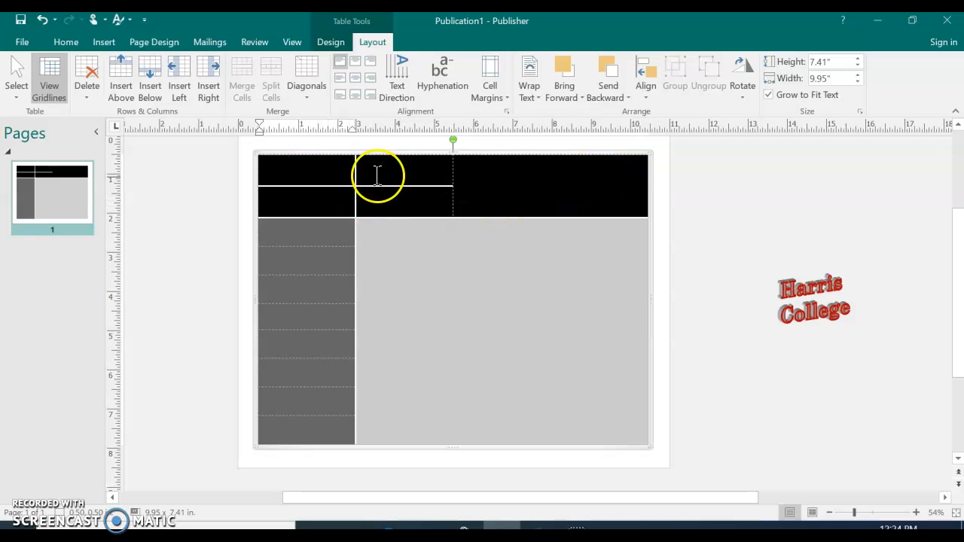
left_click_drag(294, 170, 294, 195)
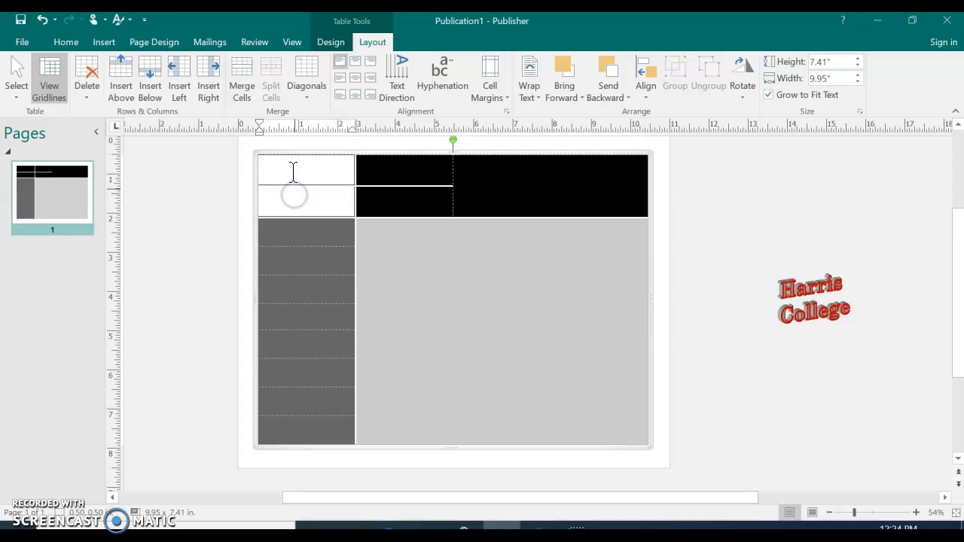
left_click(242, 86)
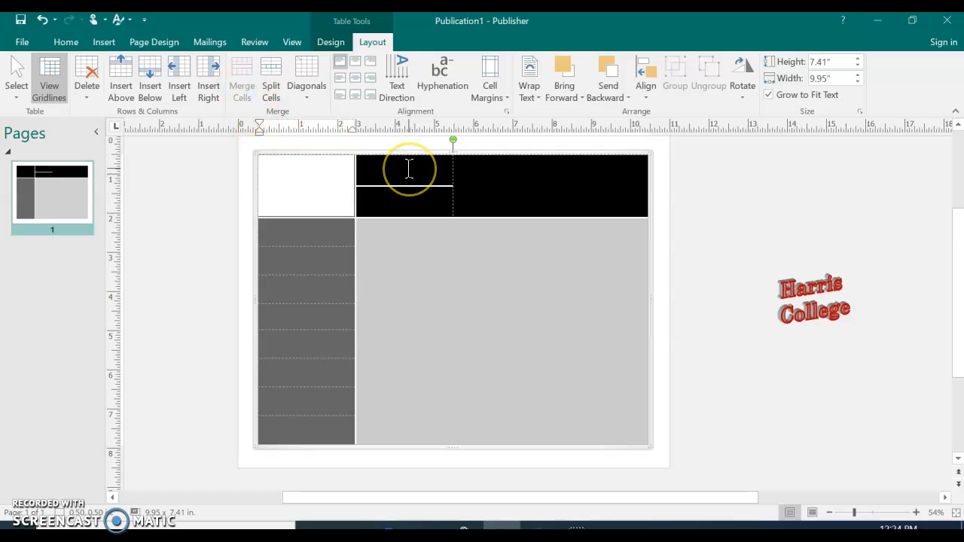
left_click_drag(409, 169, 411, 200)
left_click(237, 76)
left_click(489, 286)
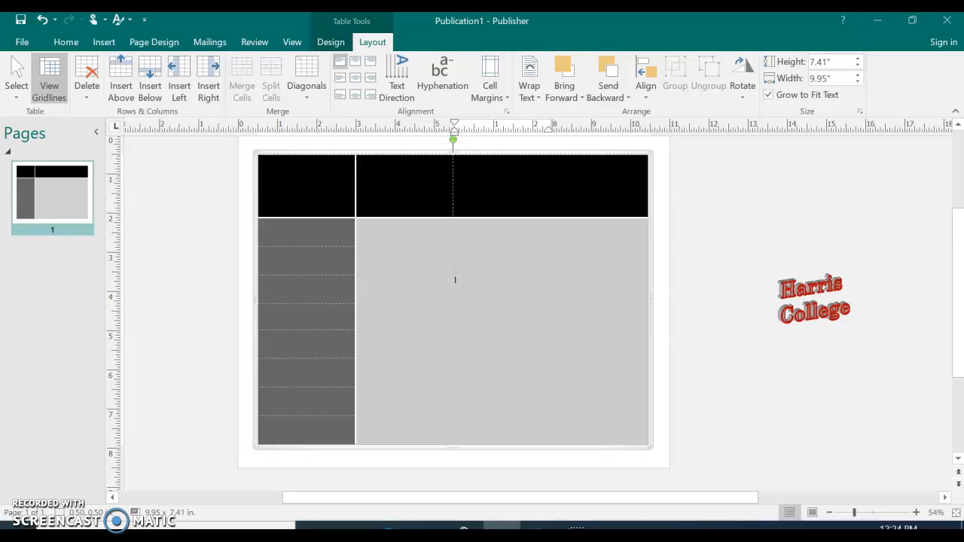
left_click(314, 287)
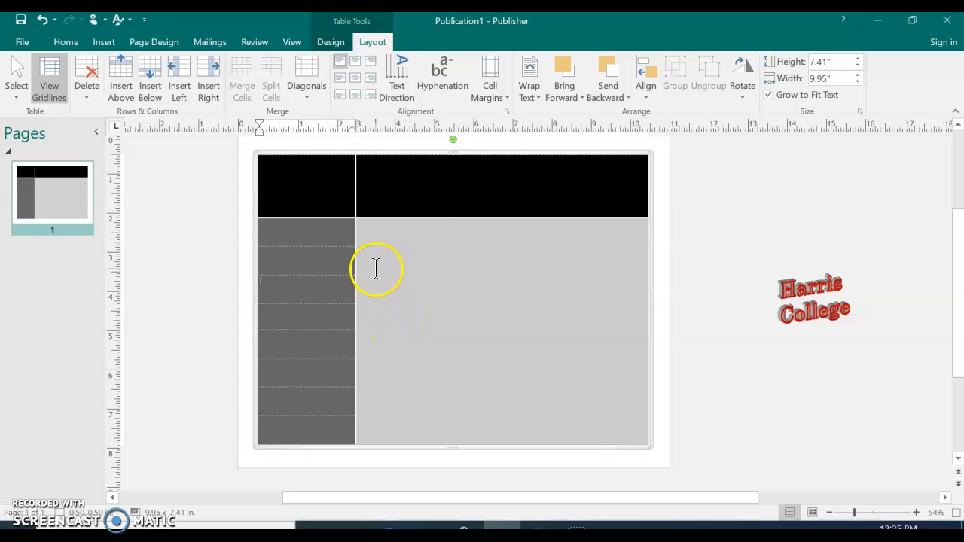
Split the first header cell diagonally with the Divide Down option.
left_click(279, 200)
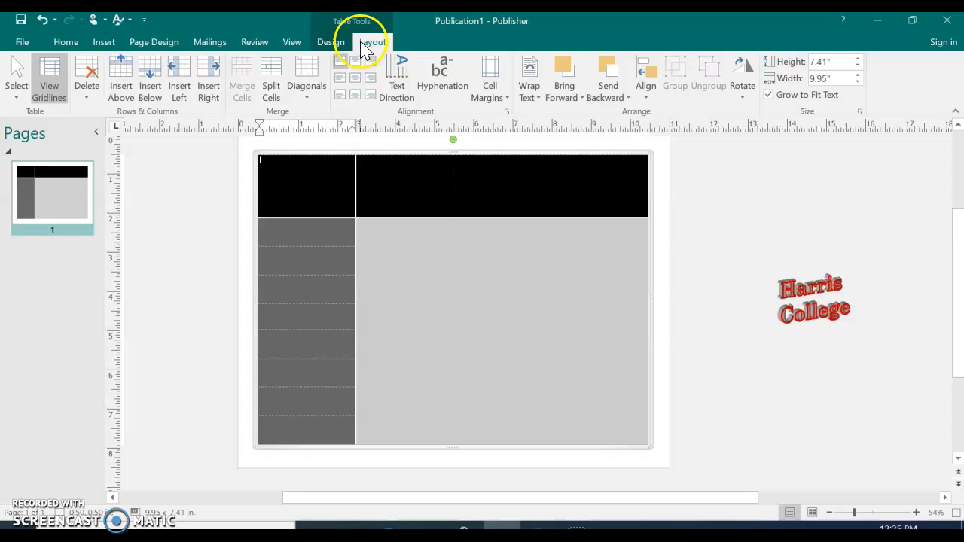
left_click(341, 44)
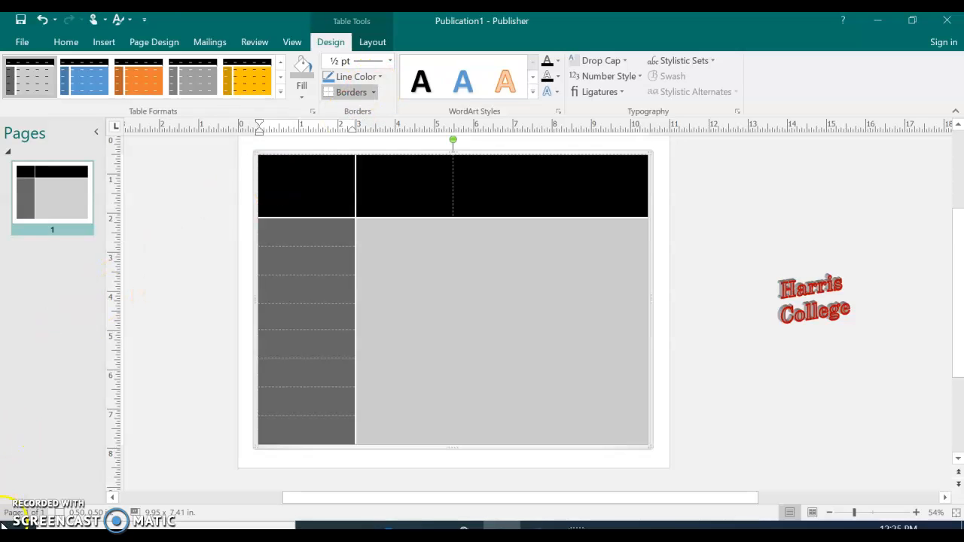
left_click(378, 45)
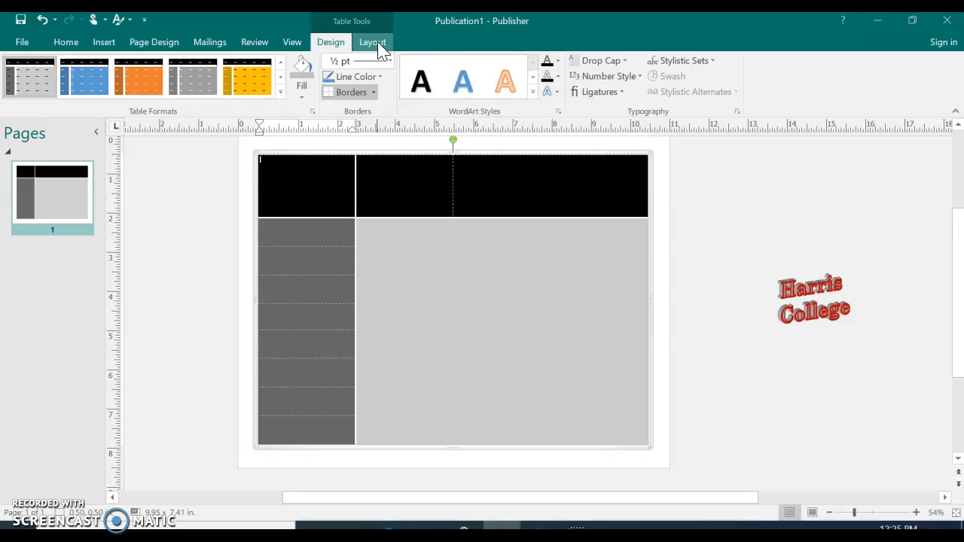
left_click(379, 47)
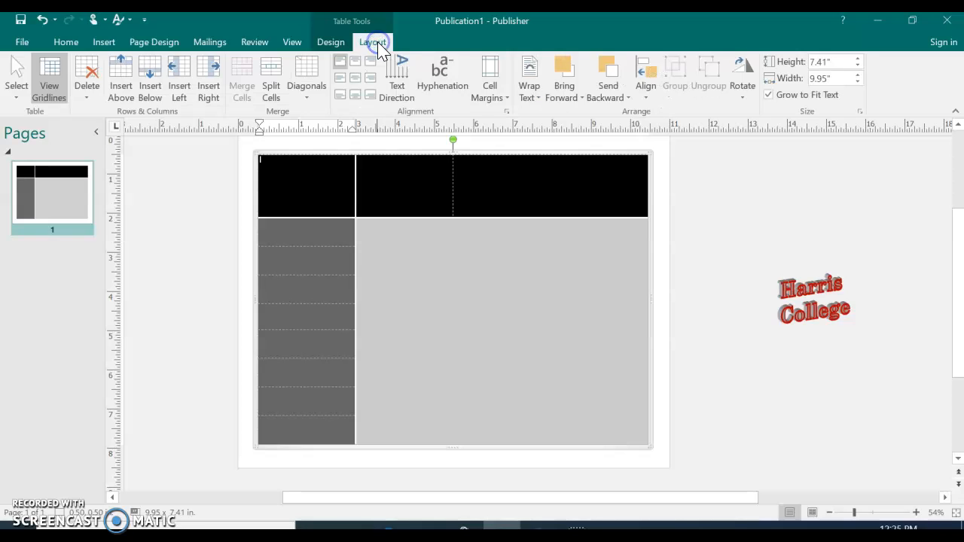
left_click(317, 91)
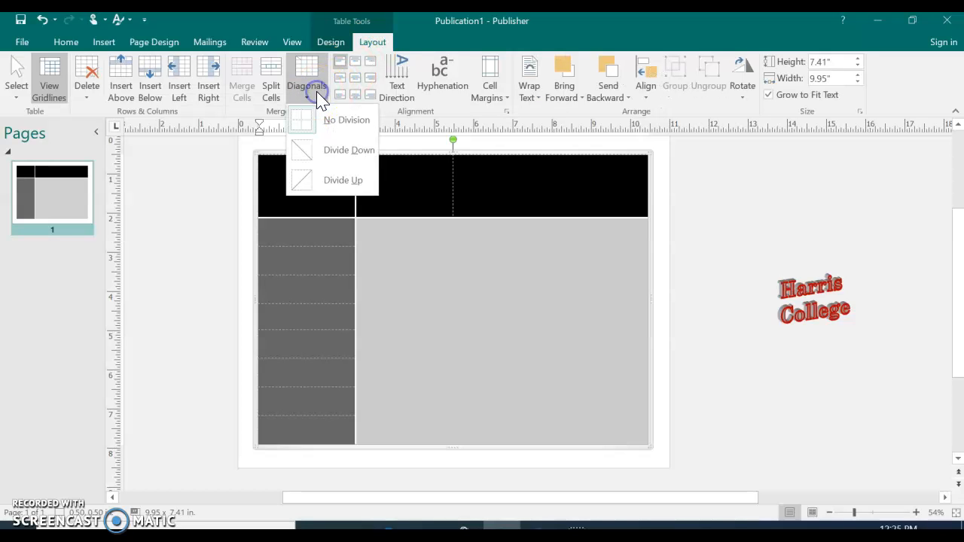
left_click(328, 153)
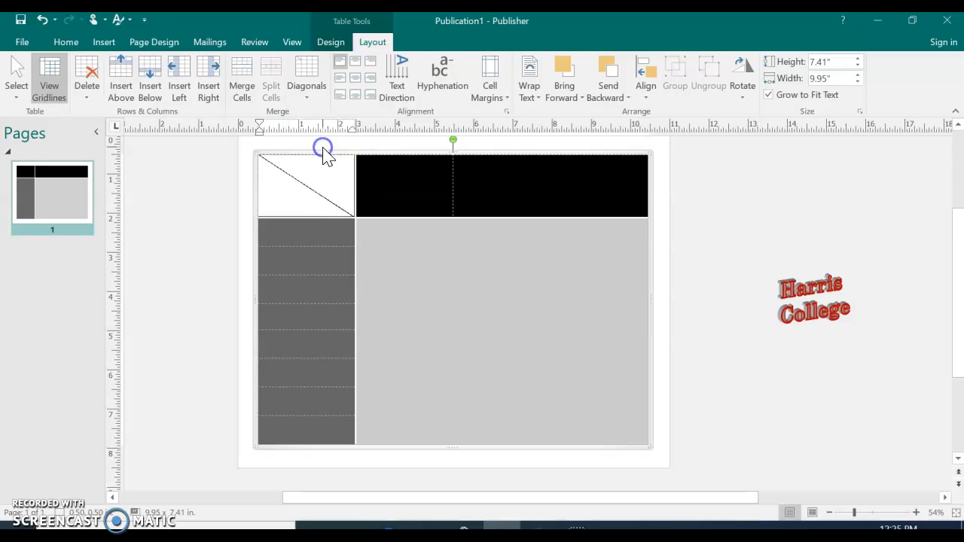
left_click(302, 260)
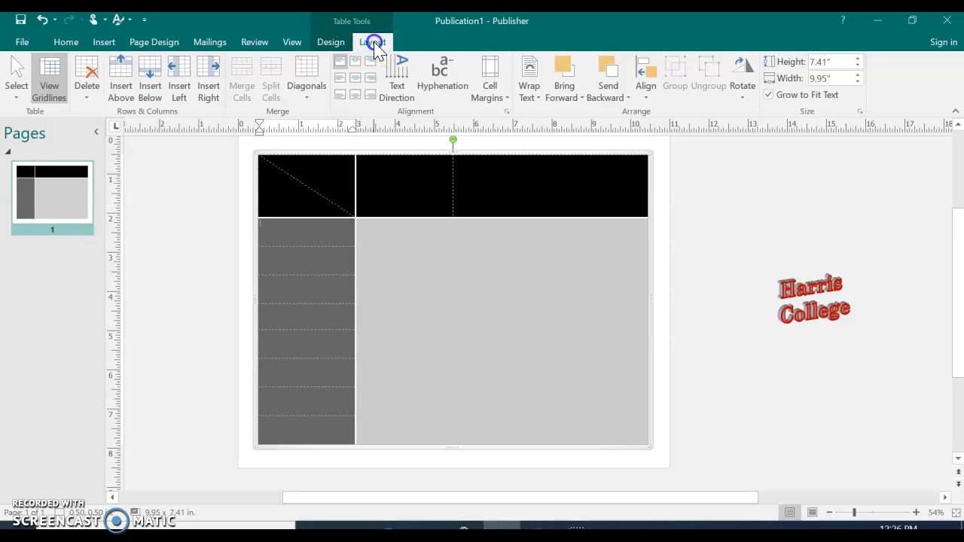
Select the whole table and set its border line weight to 1 ½ pt and line color to Main (Black).
left_click(17, 90)
left_click(77, 169)
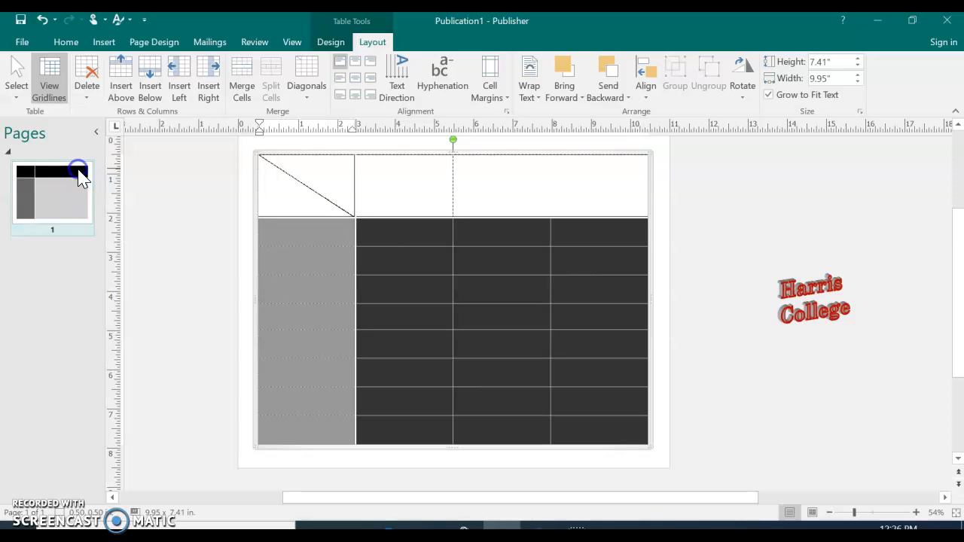
left_click(331, 43)
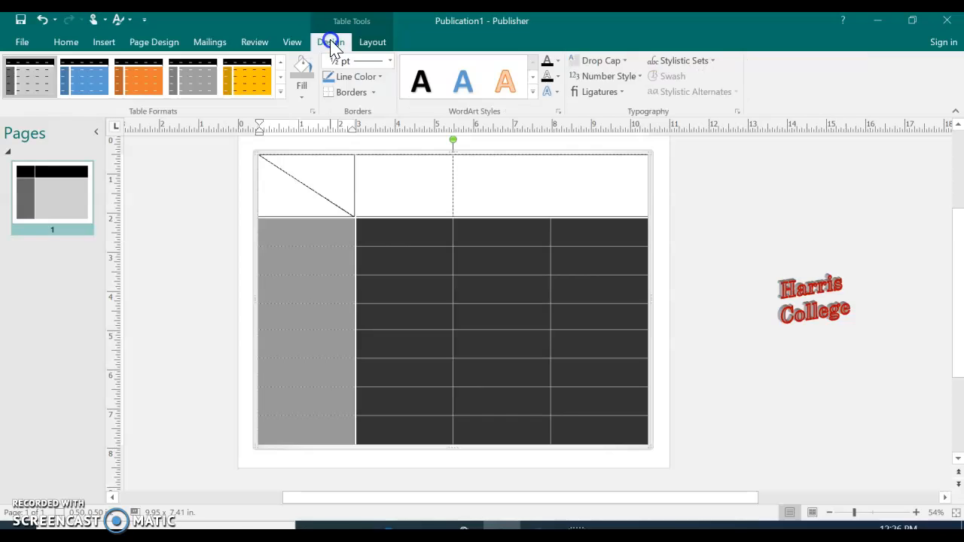
left_click(391, 64)
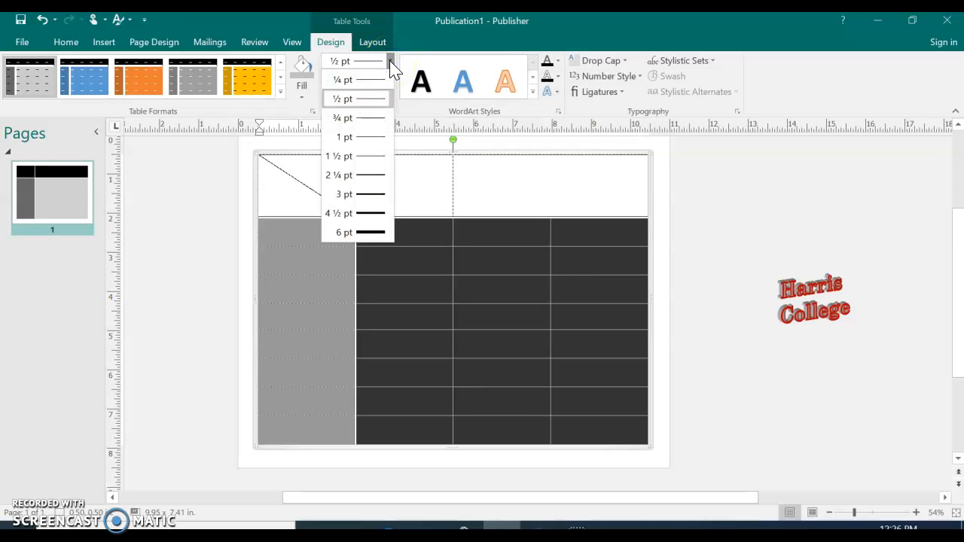
left_click(367, 159)
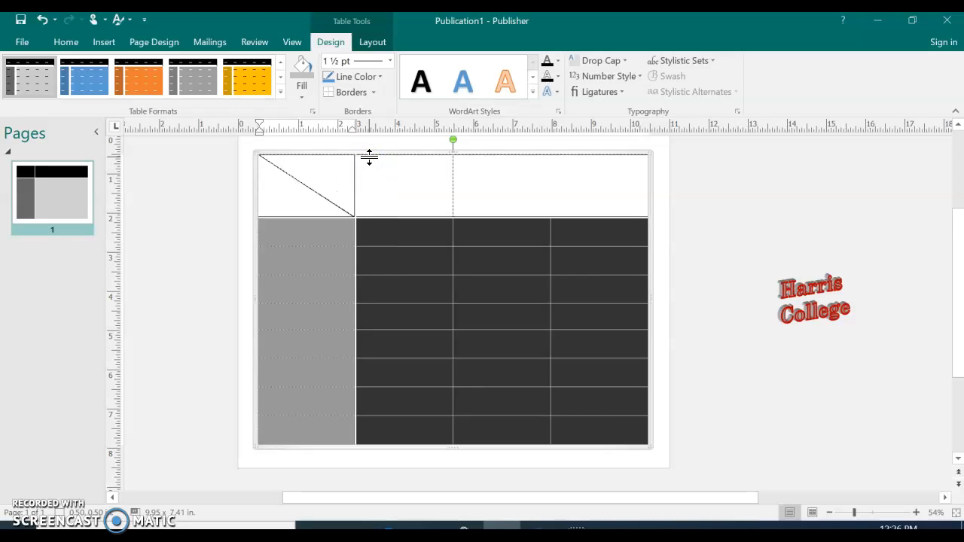
left_click(381, 78)
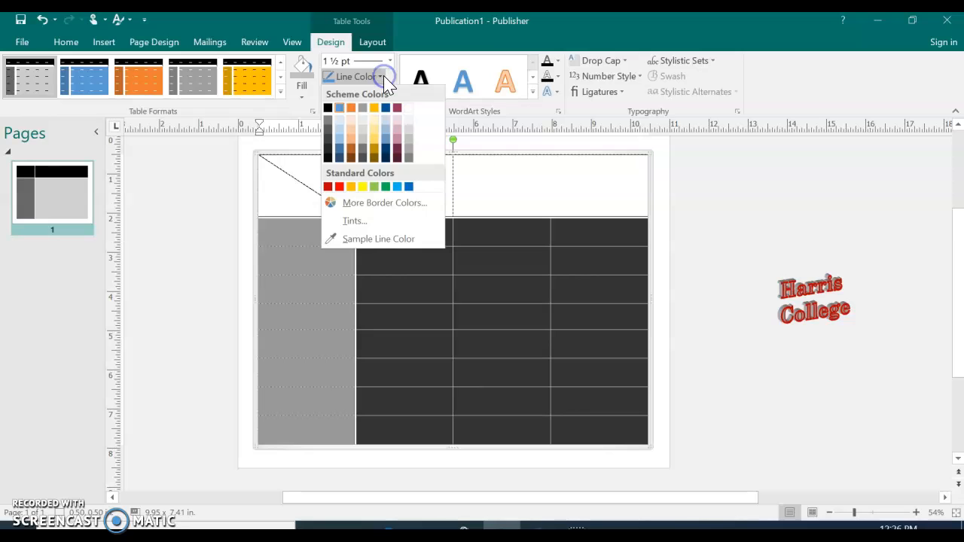
left_click(328, 109)
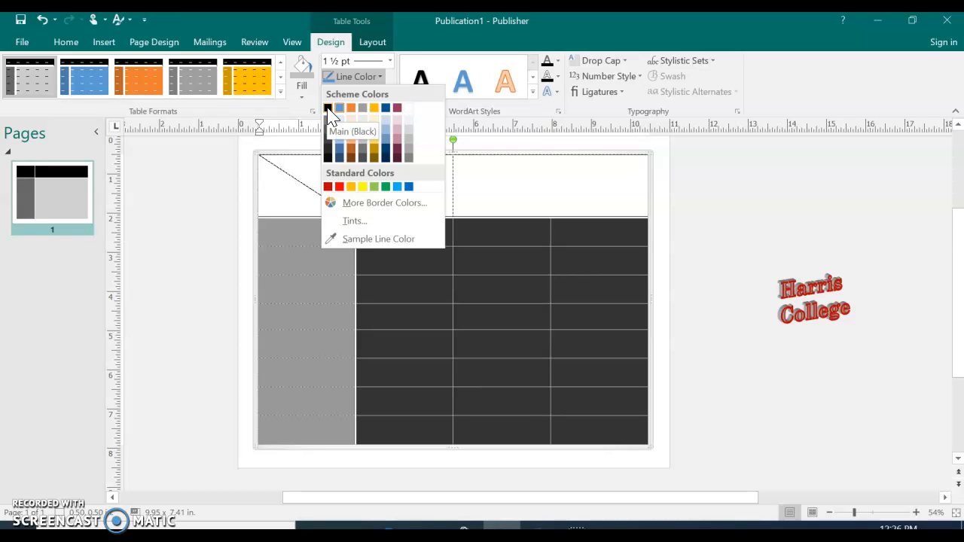
left_click(328, 109)
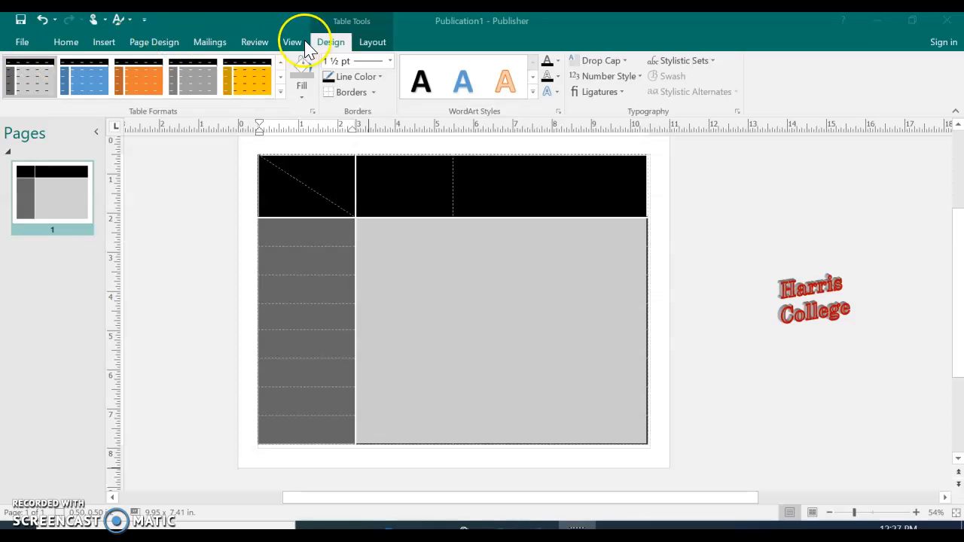
Apply outside borders in Main (Black) around the whole table and deselect it.
left_click(379, 76)
left_click(374, 77)
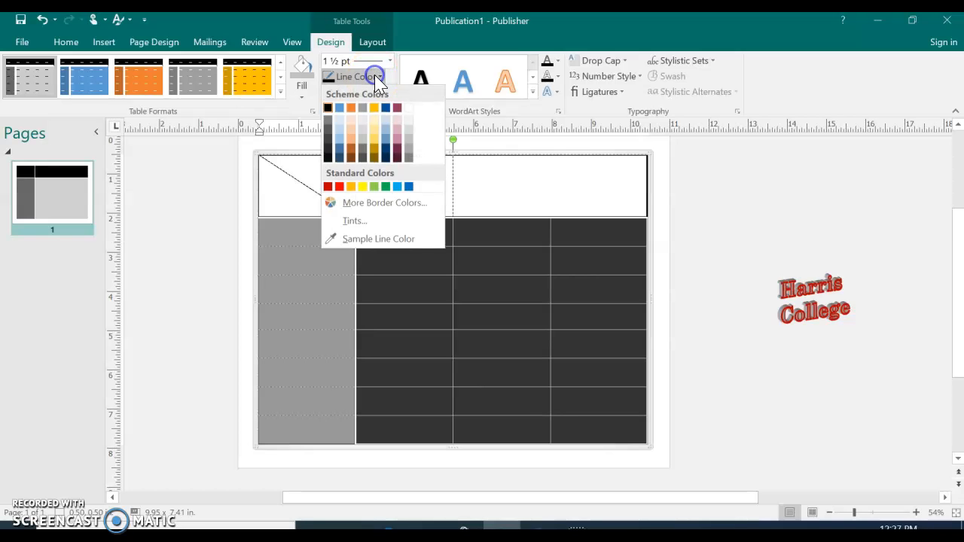
left_click(329, 108)
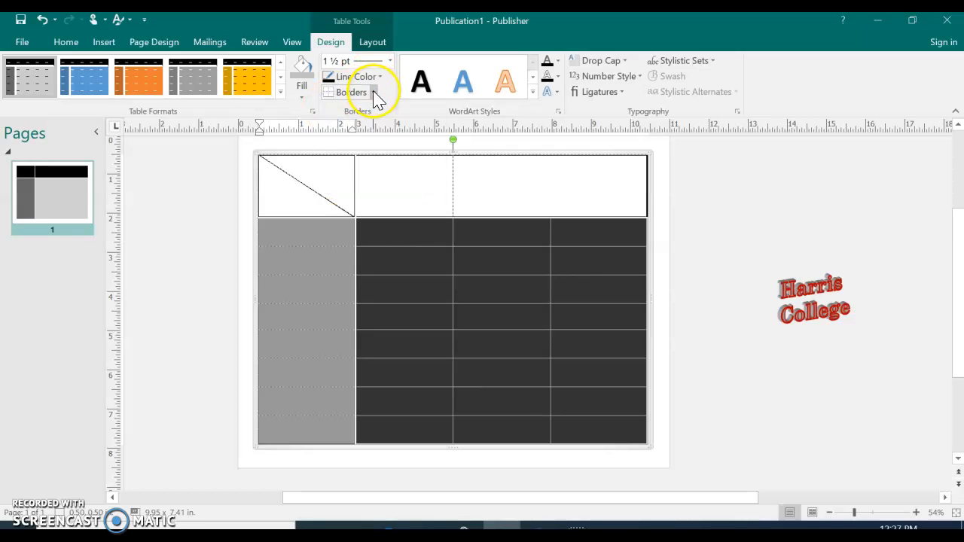
left_click(373, 92)
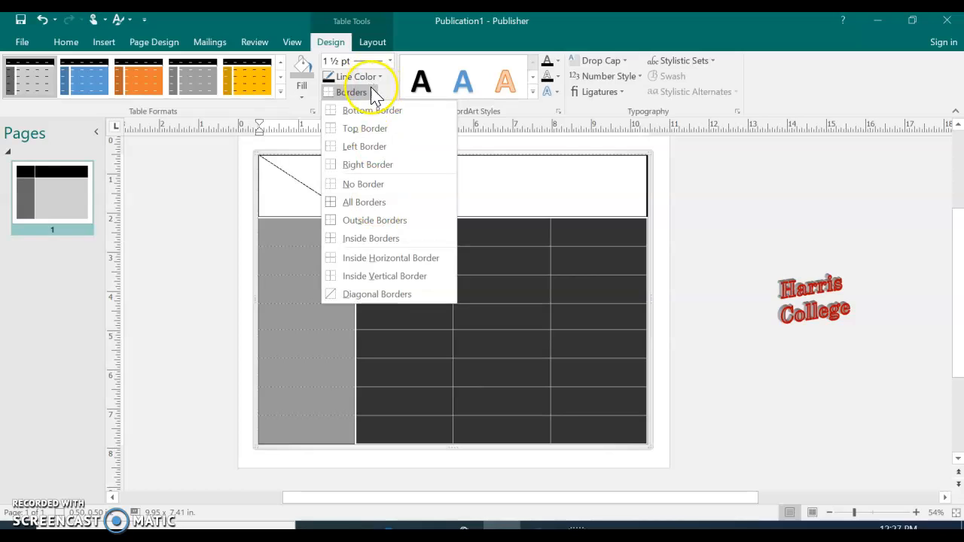
left_click(384, 222)
left_click(744, 340)
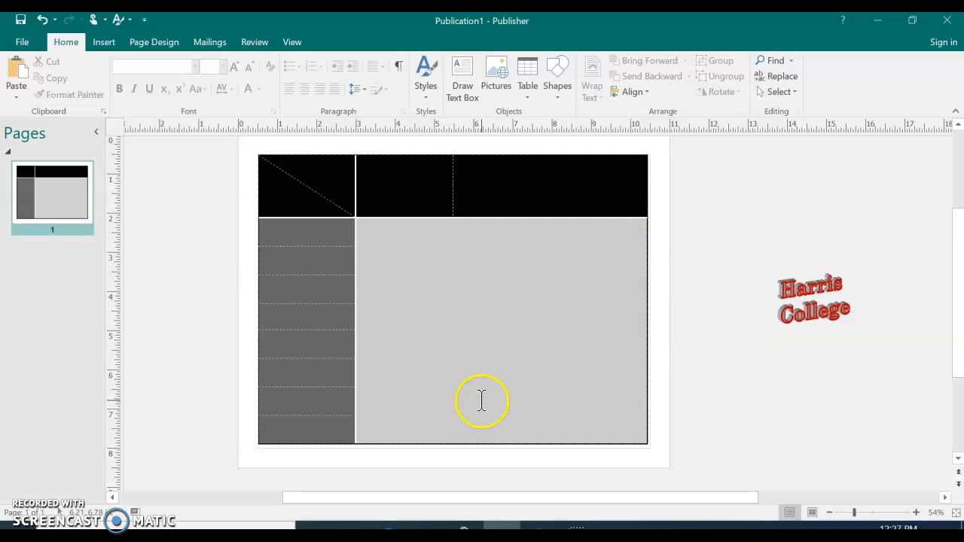
Select the header row and apply inside borders in Accent 5 (White) between its cells.
left_click(314, 267)
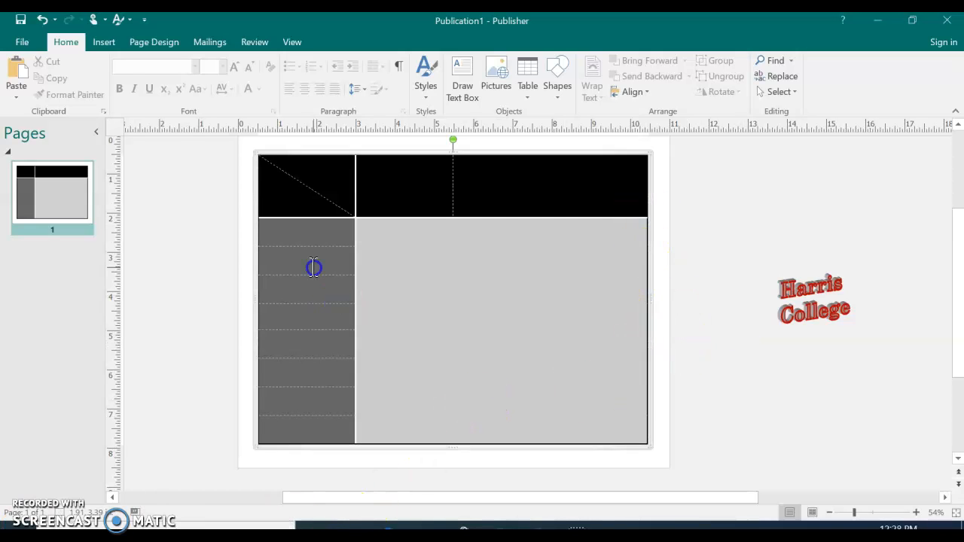
left_click(254, 189)
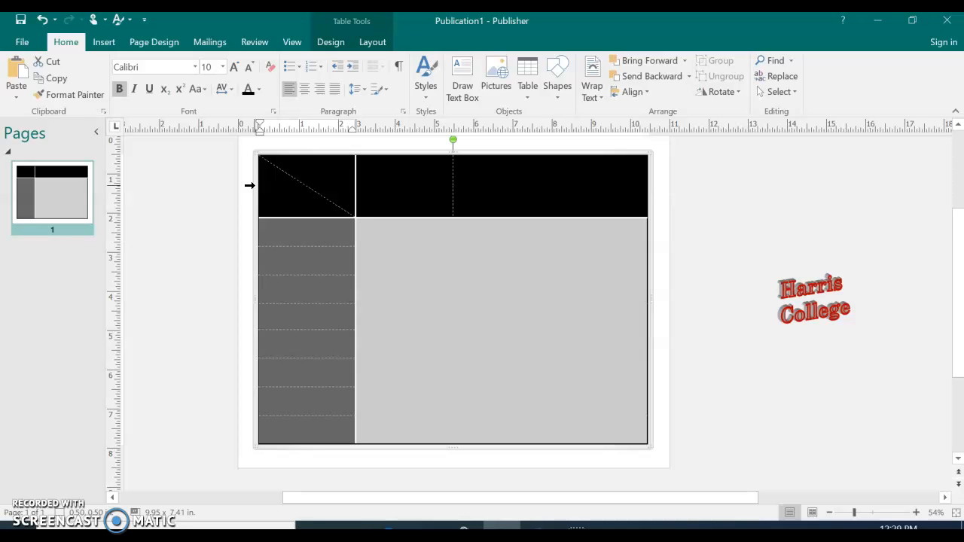
left_click(250, 185)
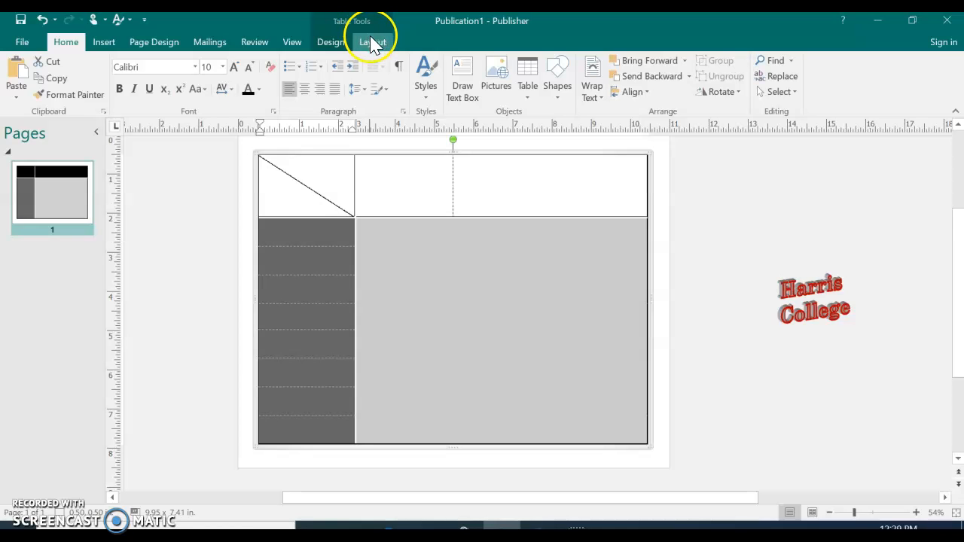
left_click(333, 45)
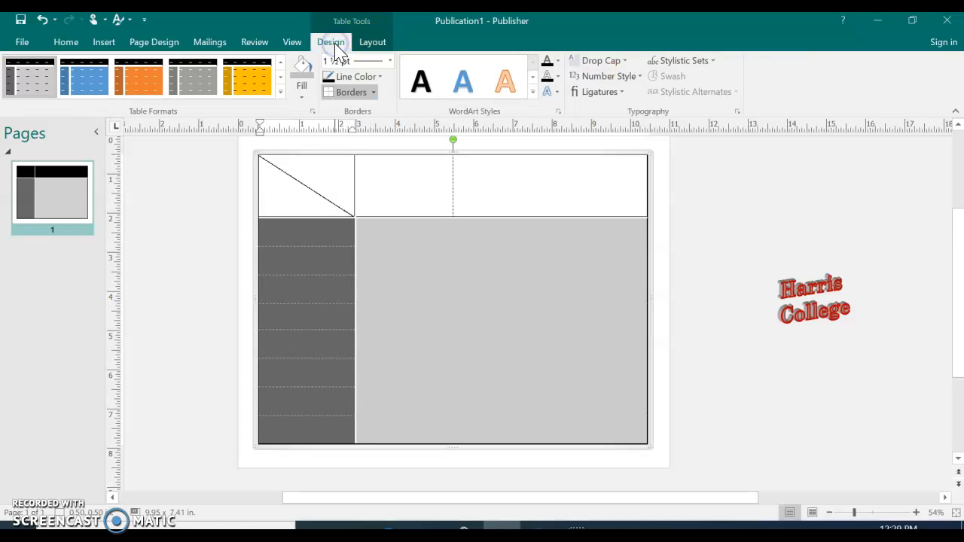
left_click(384, 78)
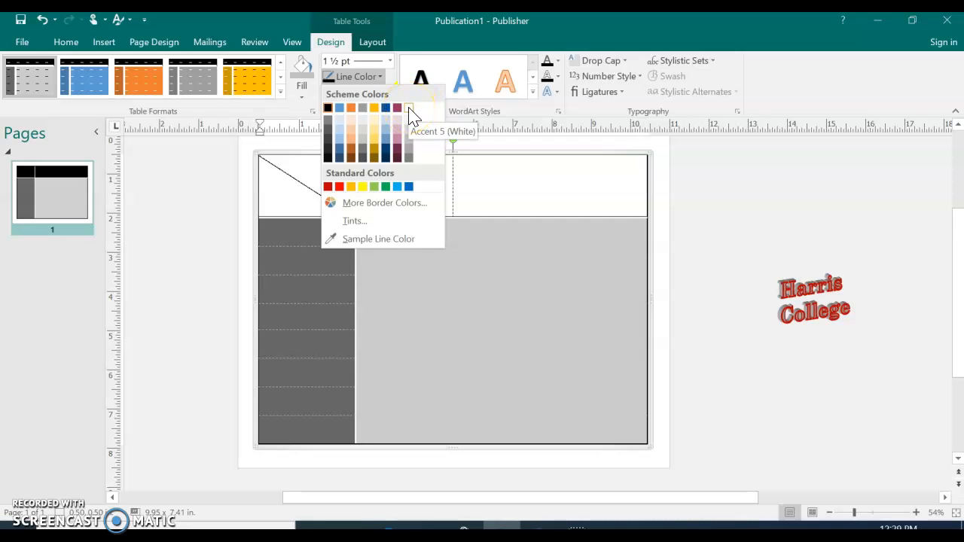
left_click(408, 109)
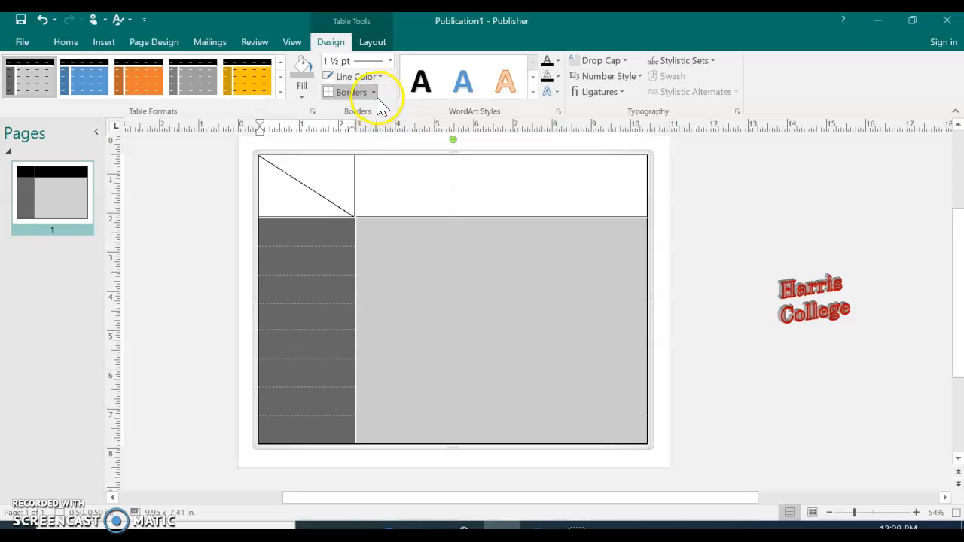
left_click(374, 93)
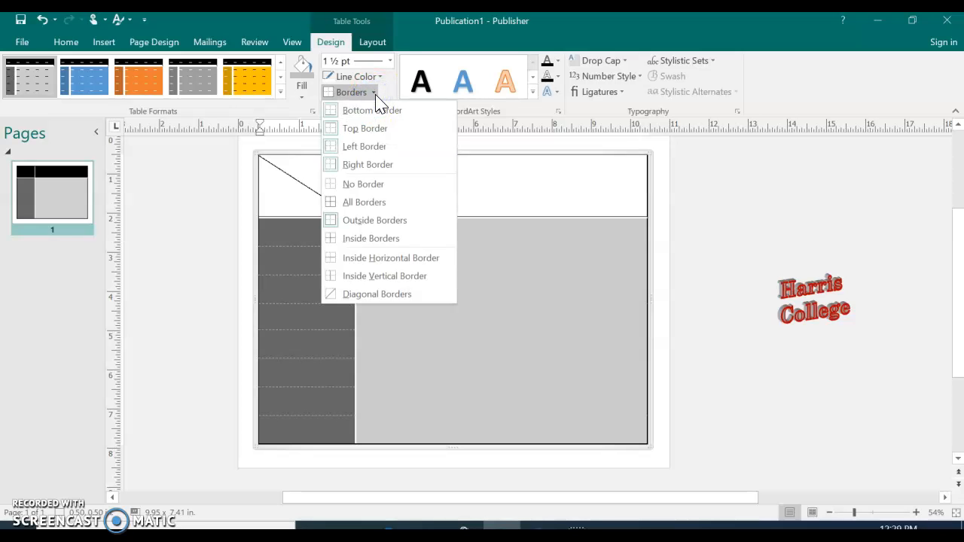
left_click(370, 240)
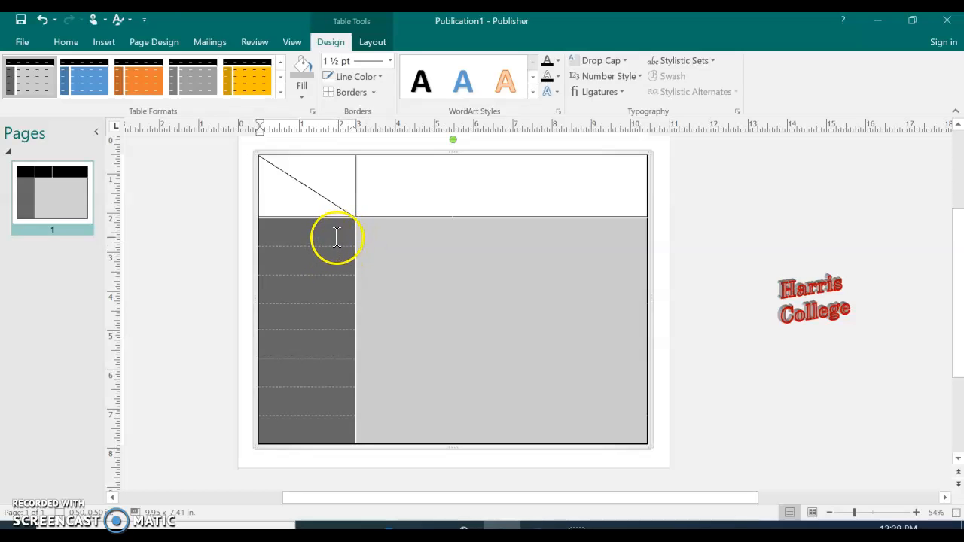
left_click(337, 238)
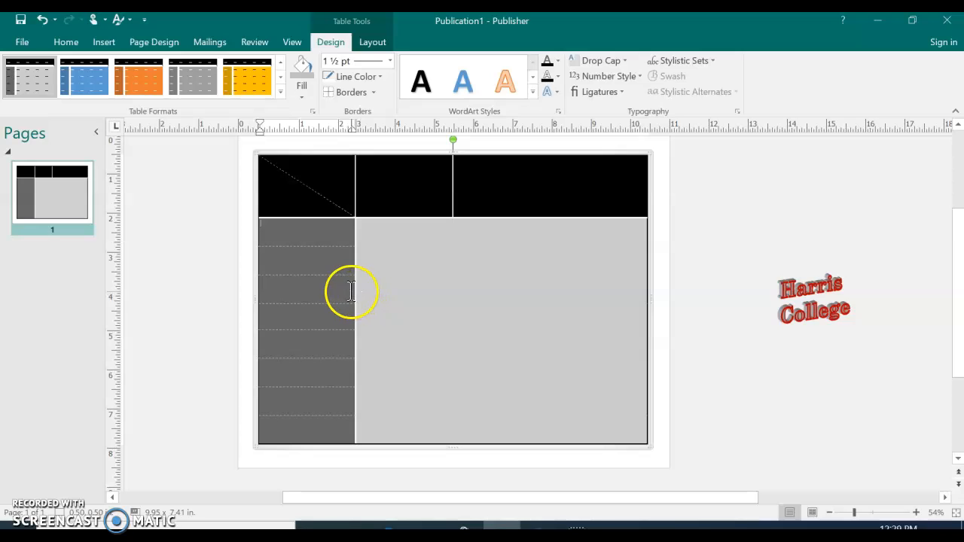
left_click(328, 238)
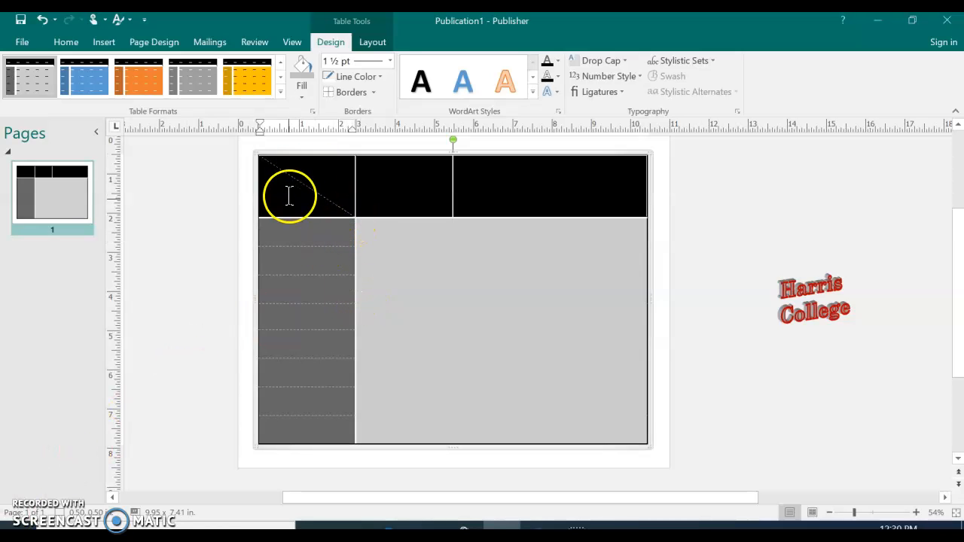
Fill both halves of the diagonally split header cell with white.
left_click_drag(296, 193, 320, 180)
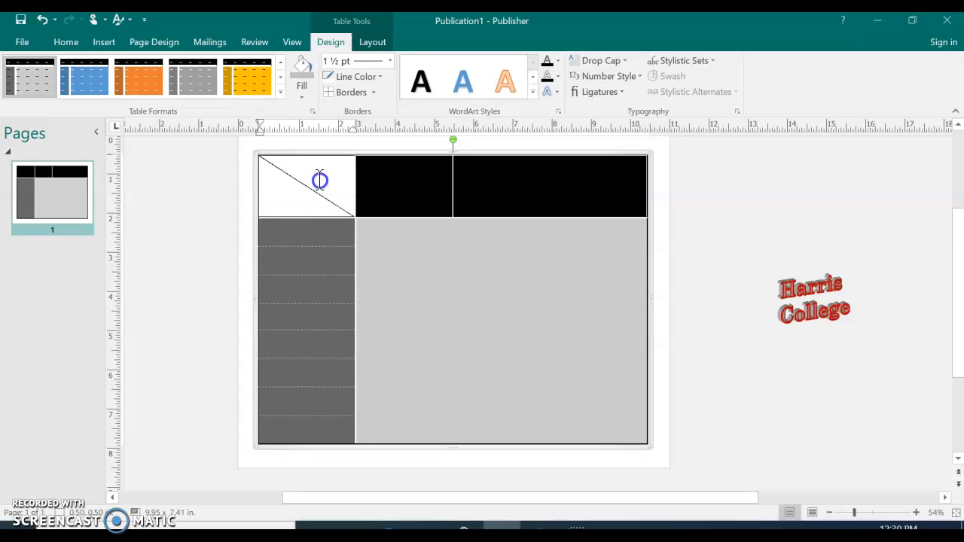
left_click(305, 90)
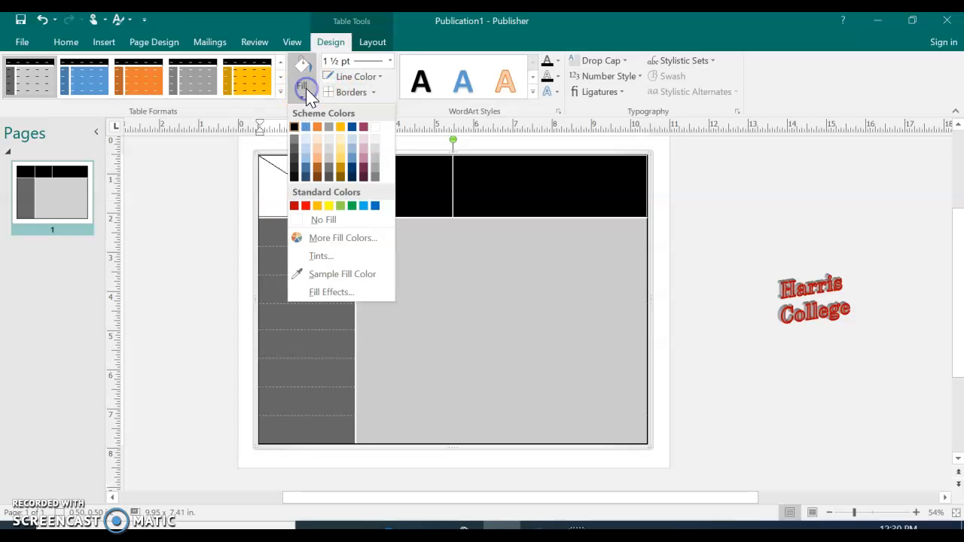
left_click(377, 134)
left_click(382, 323)
left_click(338, 327)
left_click(323, 278)
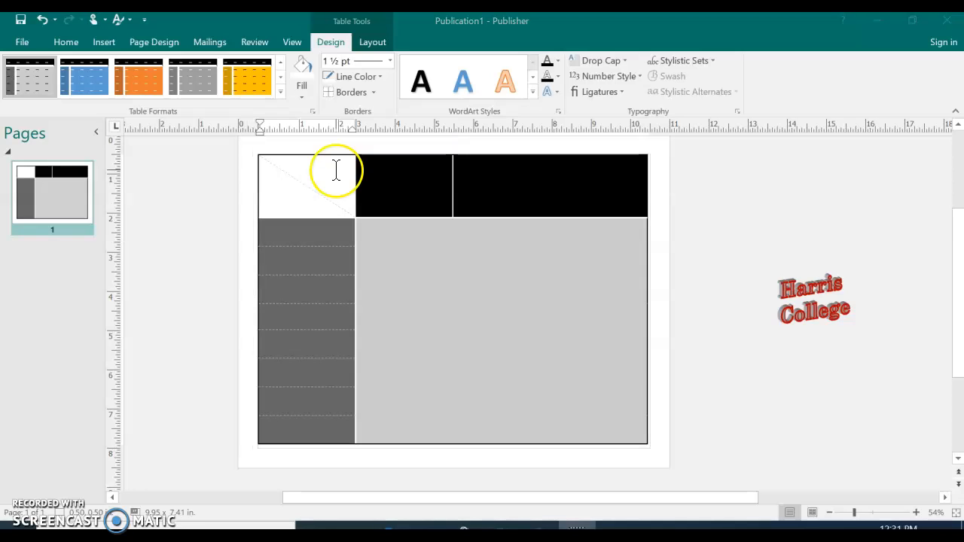
Set the font color of both halves of the split header cell to Main (Black).
left_click_drag(335, 171, 299, 200)
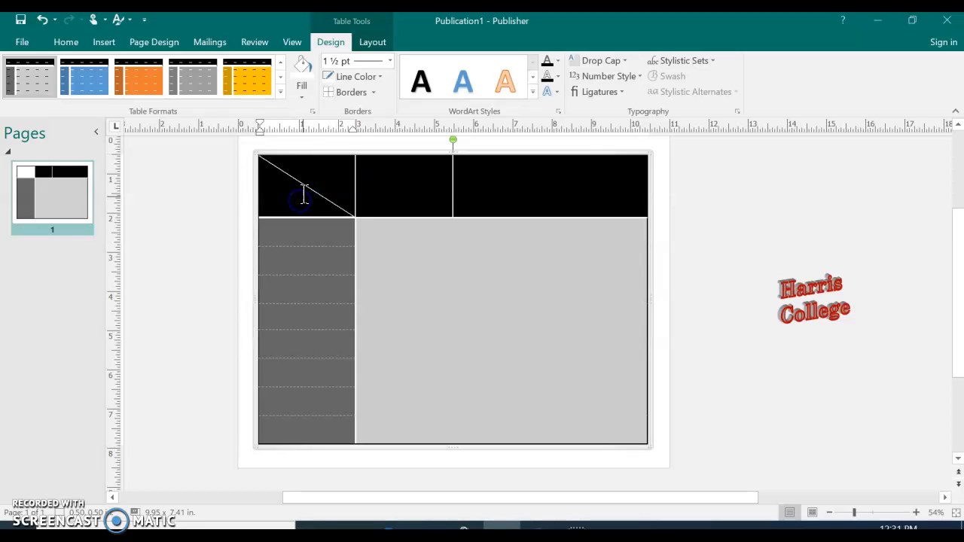
left_click(66, 42)
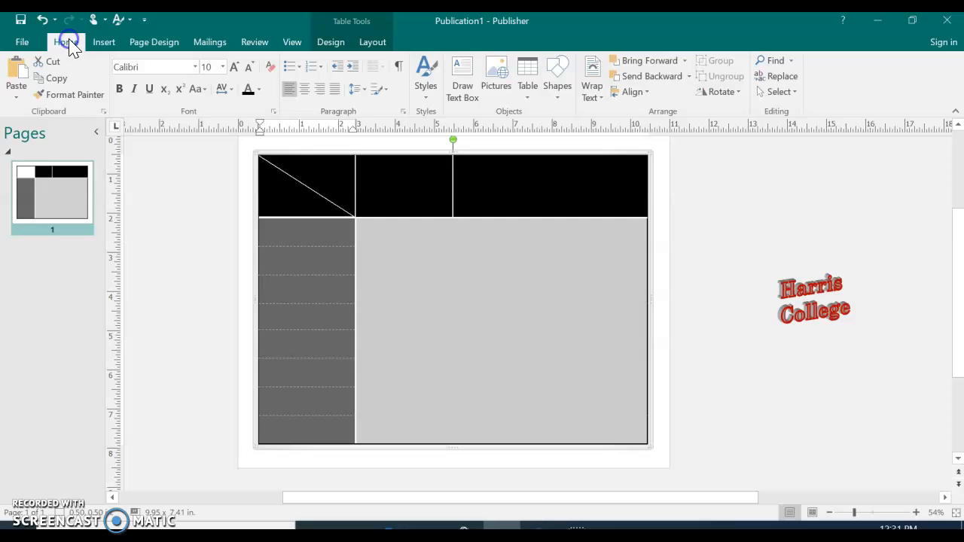
left_click(259, 90)
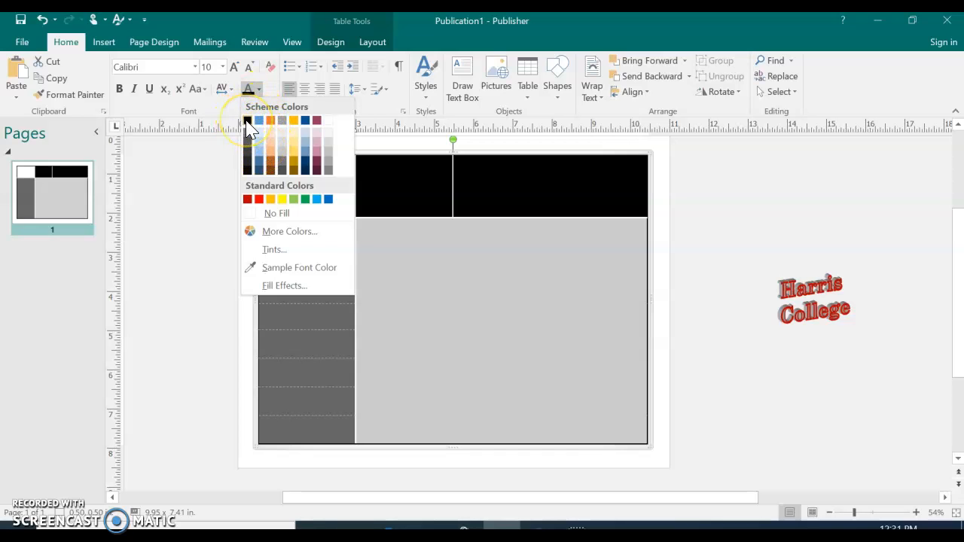
left_click(248, 122)
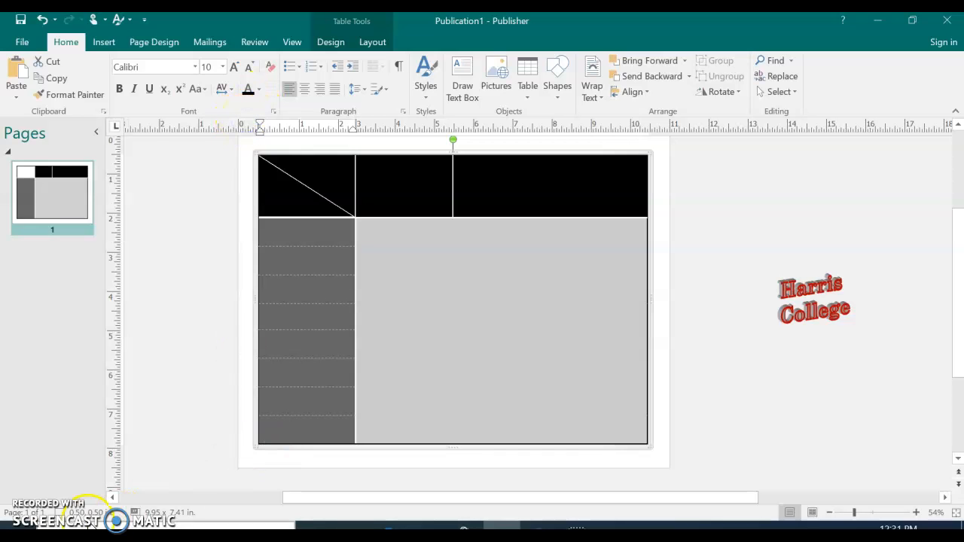
left_click(316, 233)
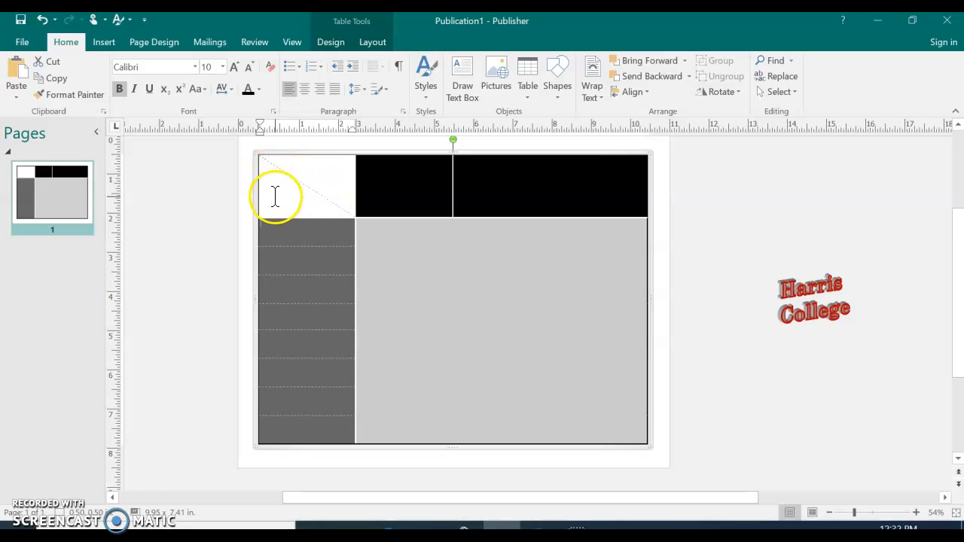
Apply a diagonal border in Main (Black) to the split header cell.
left_click(300, 175)
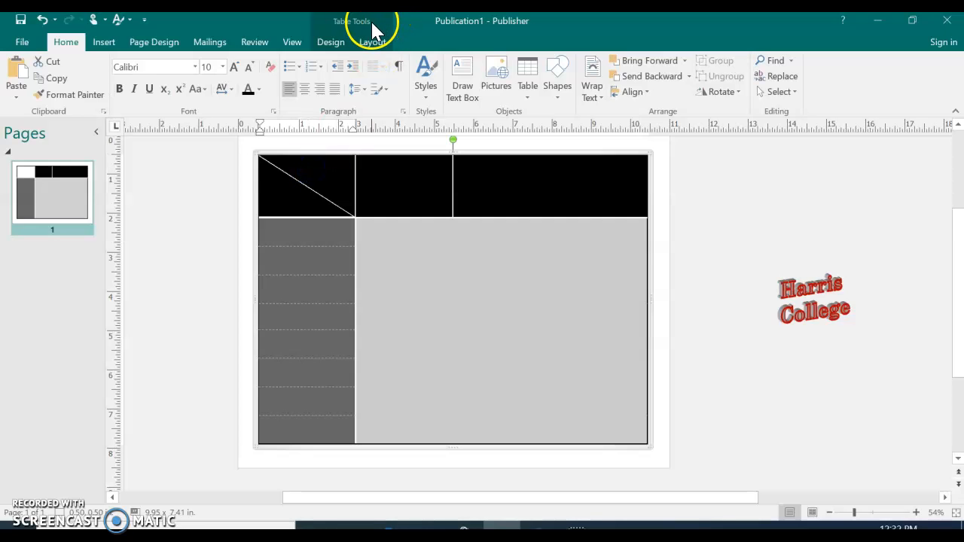
left_click(329, 46)
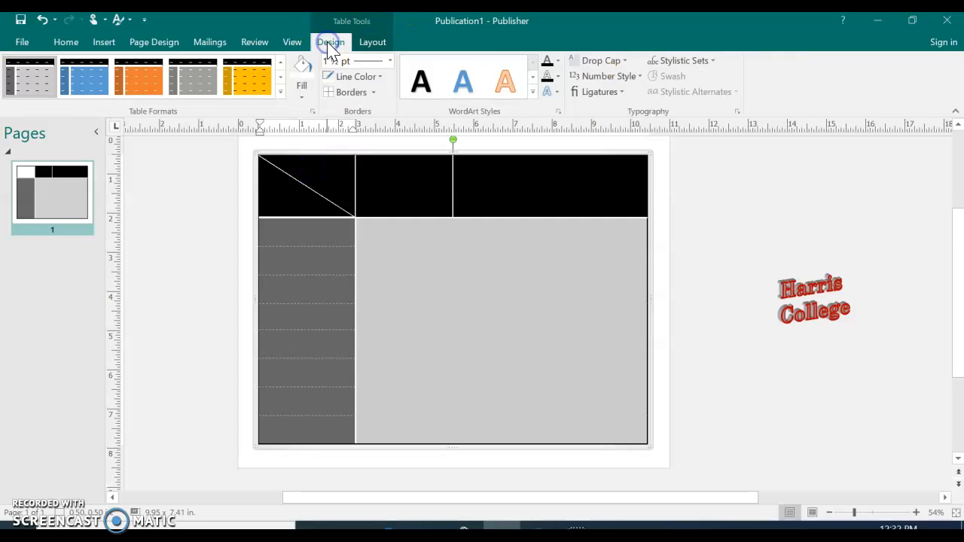
left_click(381, 76)
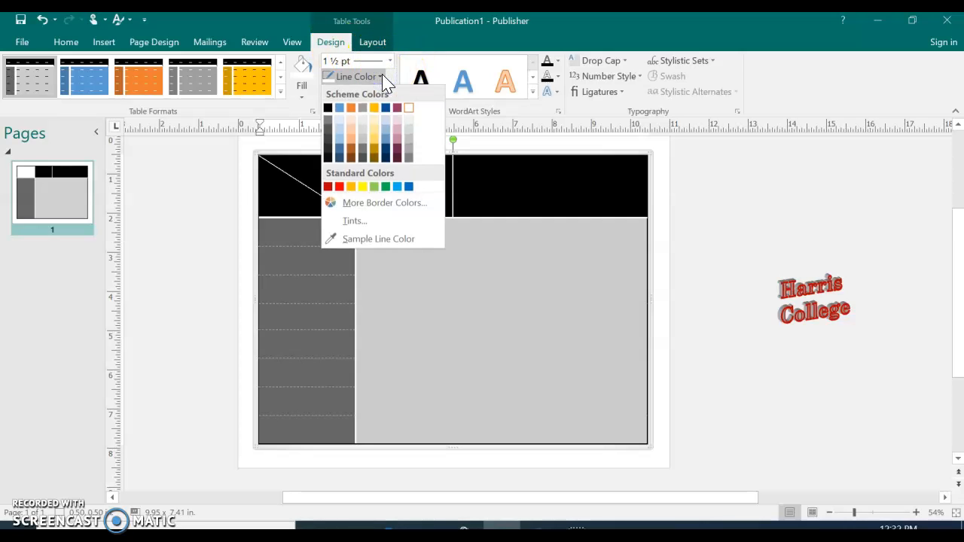
left_click(327, 109)
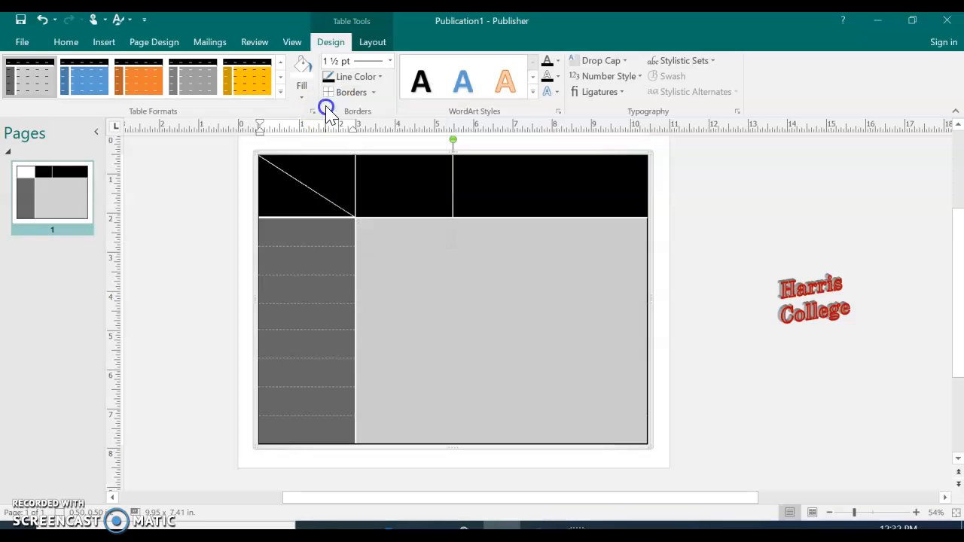
left_click(374, 93)
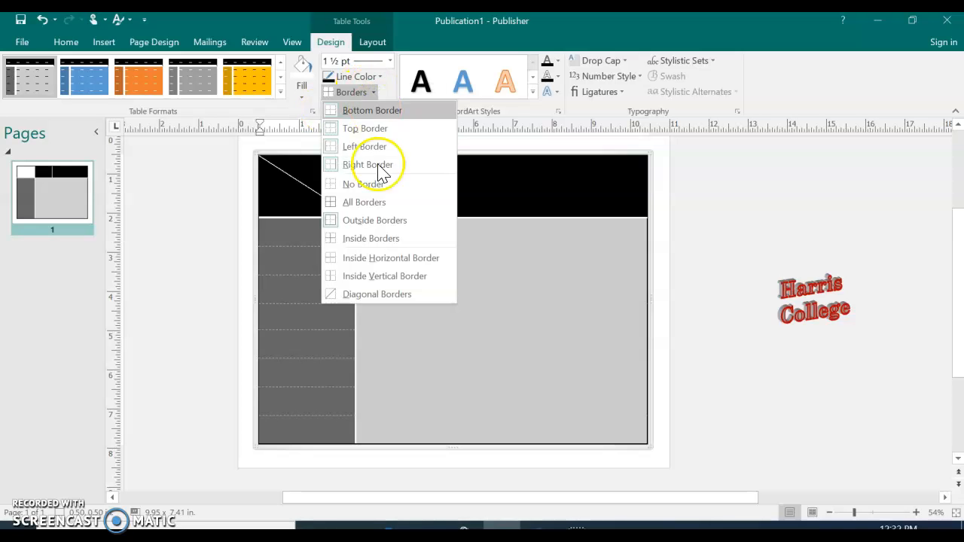
left_click(387, 294)
left_click(319, 284)
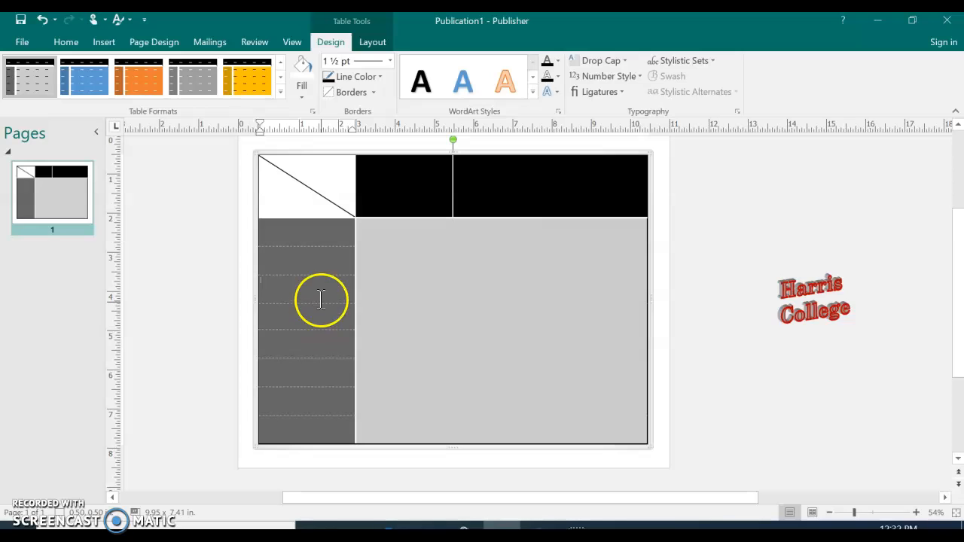
Align the split header cell's lower half to the bottom left and its upper half to the center right.
left_click(281, 200)
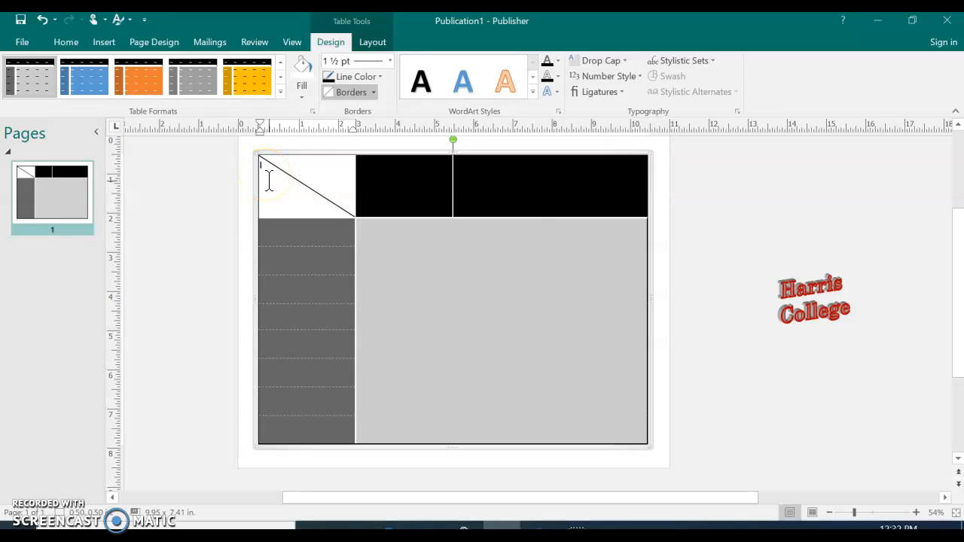
left_click(377, 45)
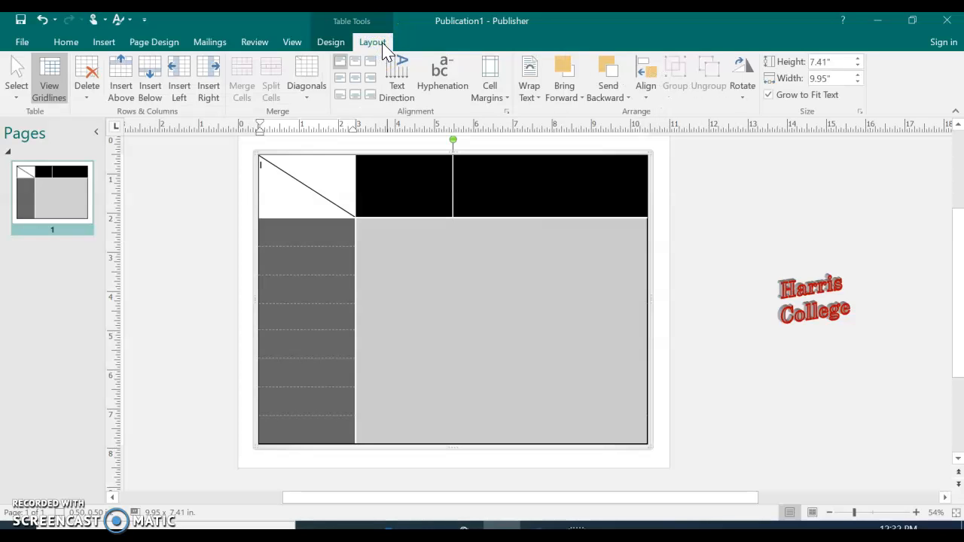
left_click(344, 96)
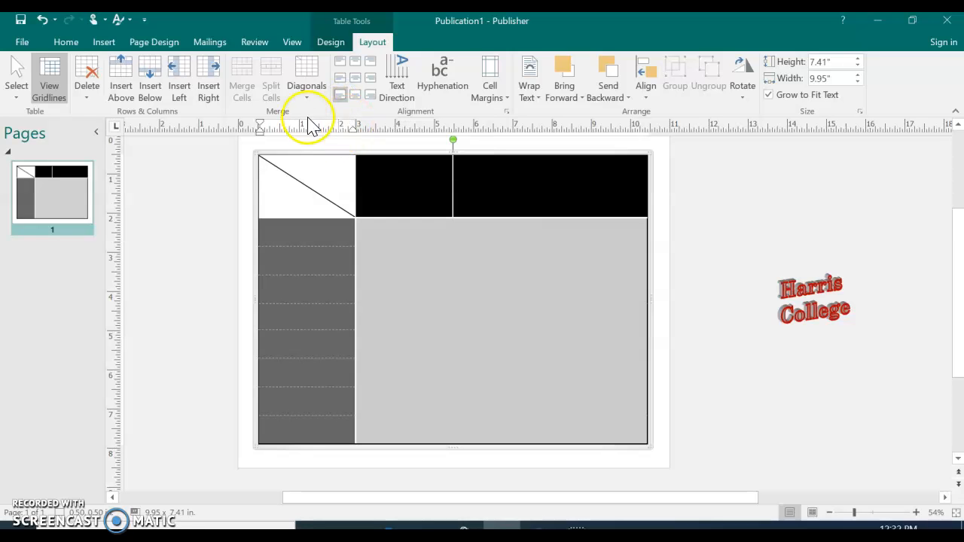
left_click(301, 165)
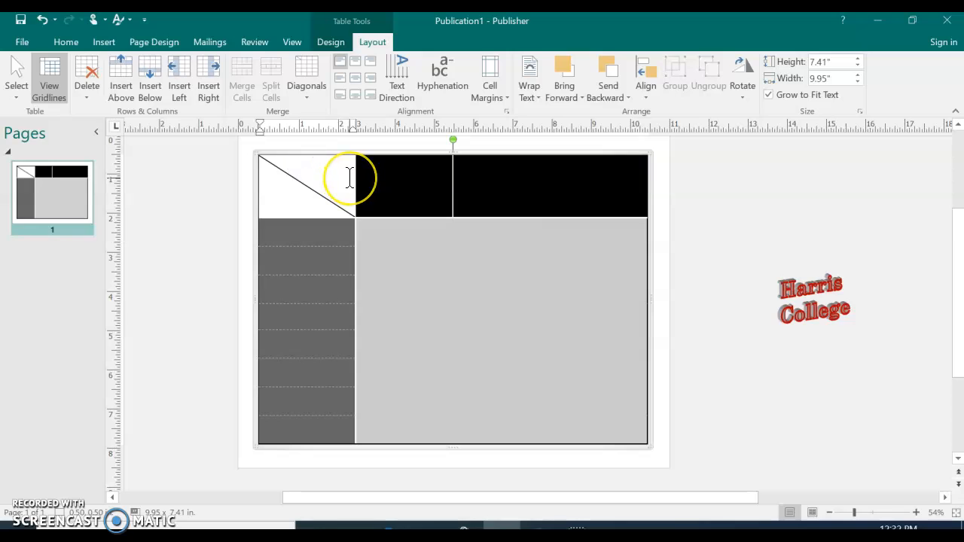
left_click(370, 80)
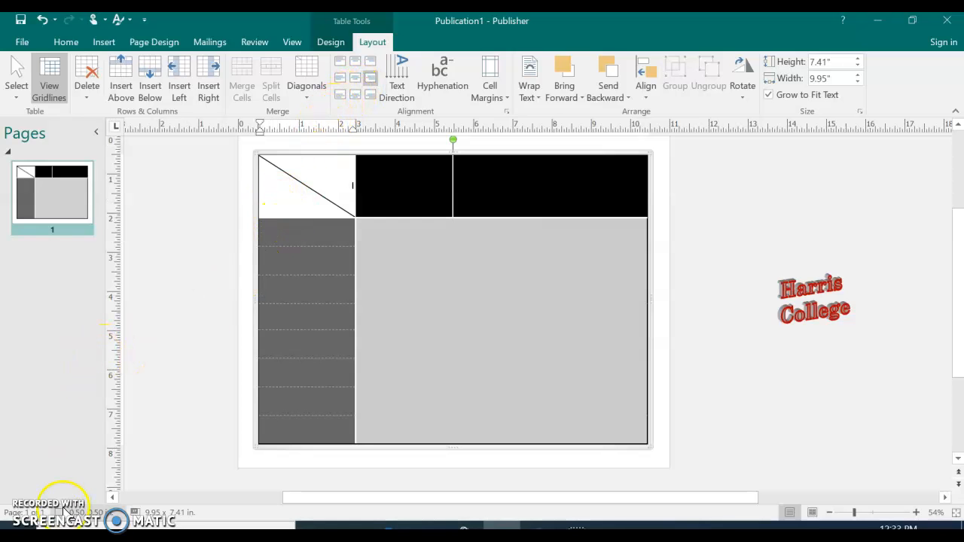
Align the text of the wide last header cell to the center.
left_click(21, 537)
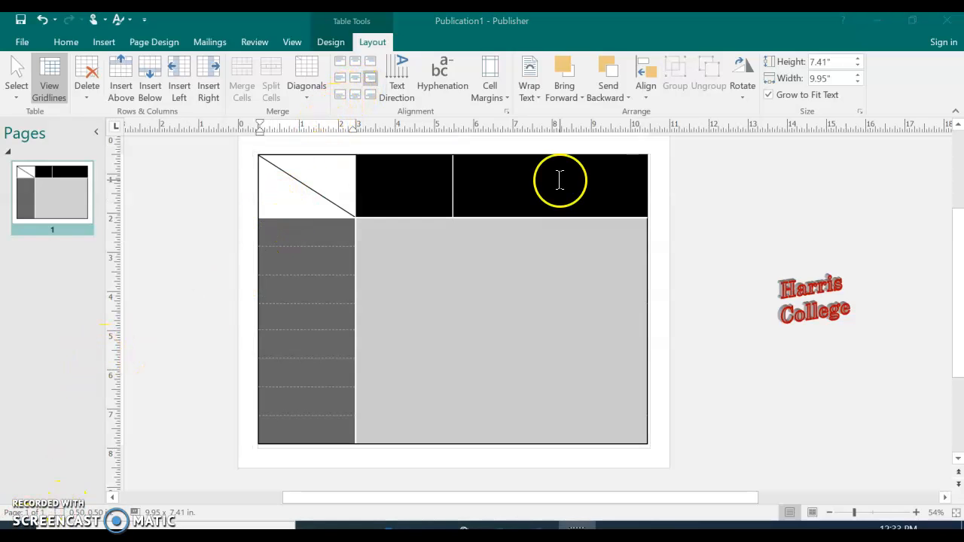
left_click(559, 179)
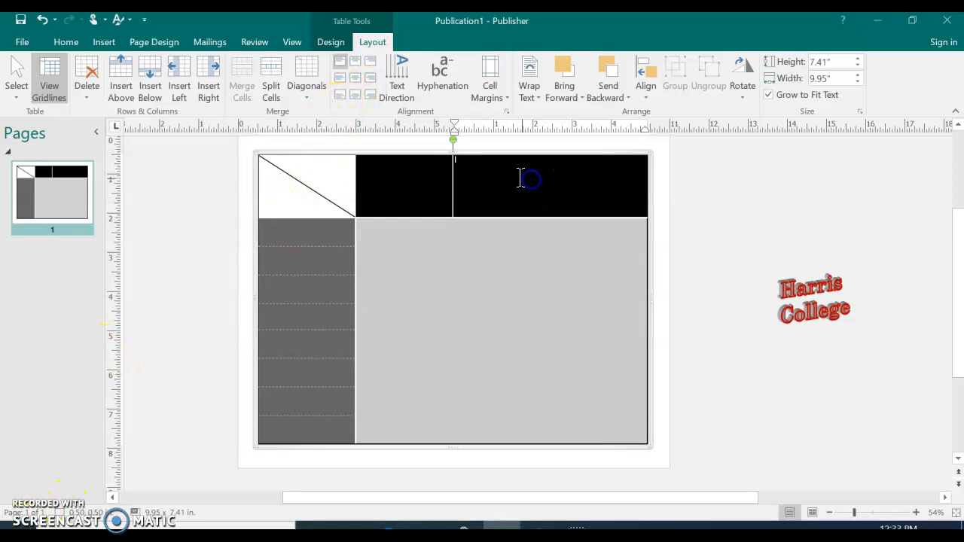
left_click(355, 80)
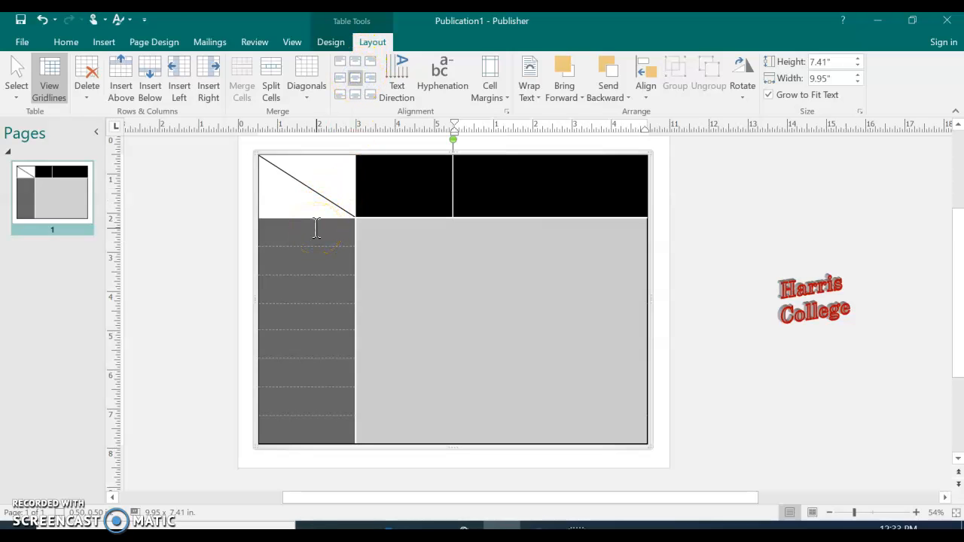
Align the first column's body cells center left and center the text in all the remaining body cells.
left_click_drag(316, 227, 316, 422)
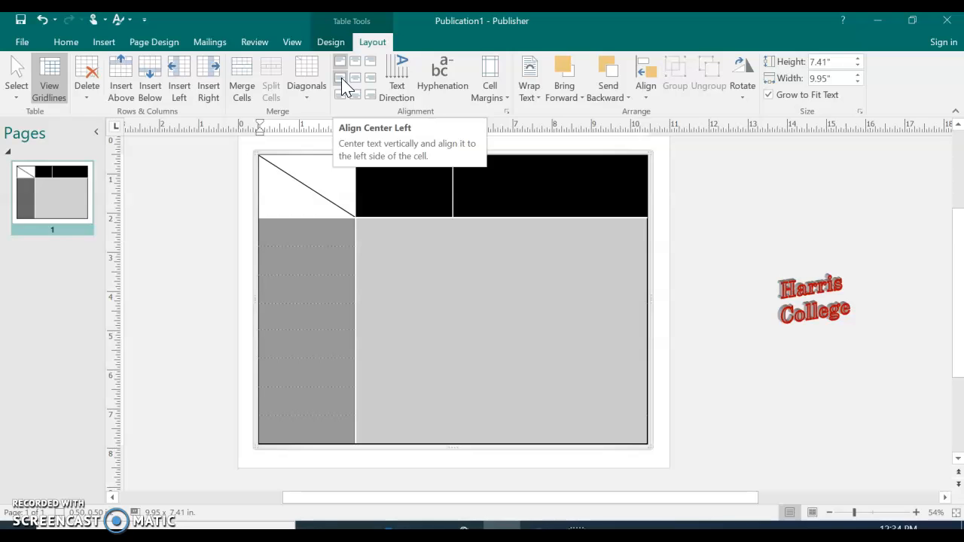
mouse_move(394, 234)
left_mouse_down()
mouse_move(484, 415)
mouse_move(585, 415)
left_mouse_up()
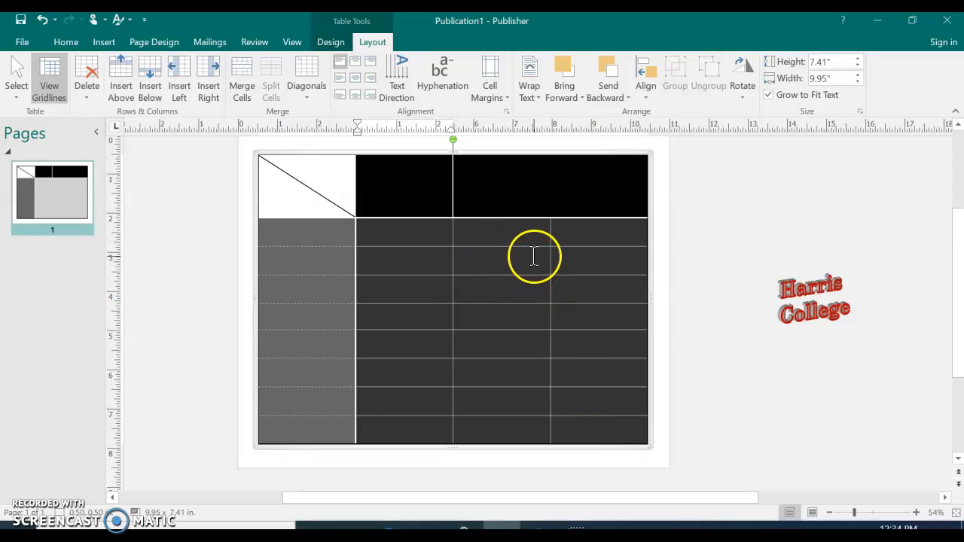
left_click(360, 85)
Enter "Where" in the lower half of the split header cell and set its font size to 18.
left_click(293, 209)
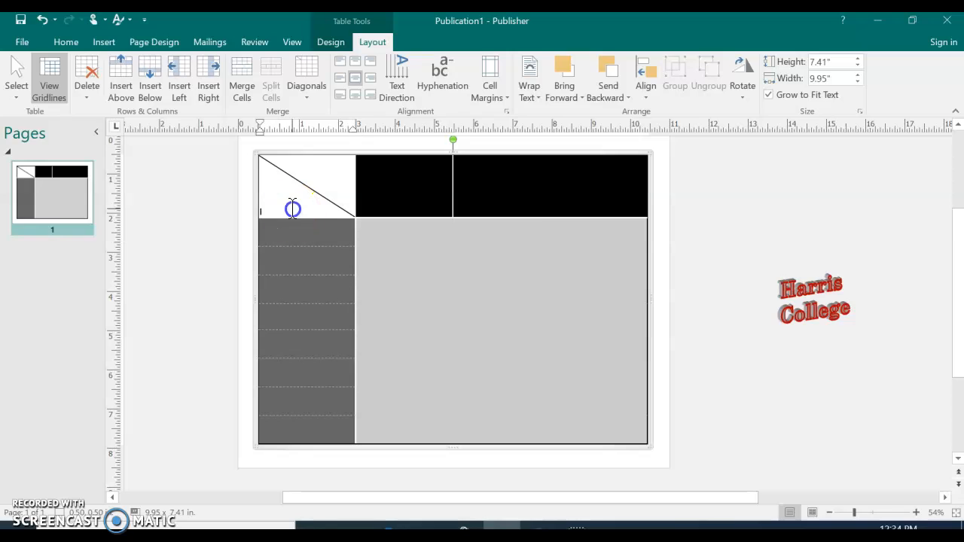
left_click(283, 201)
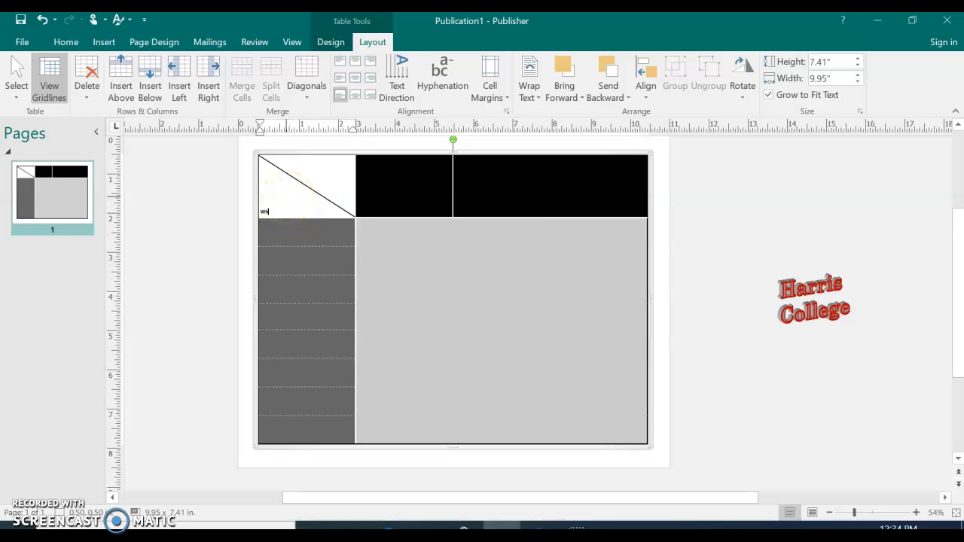
left_click_drag(338, 187, 272, 212)
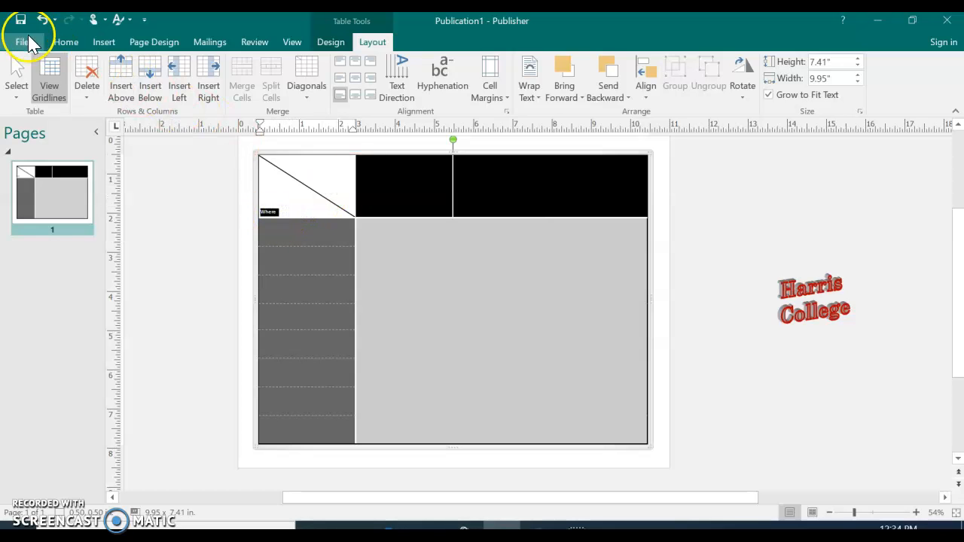
left_click(65, 42)
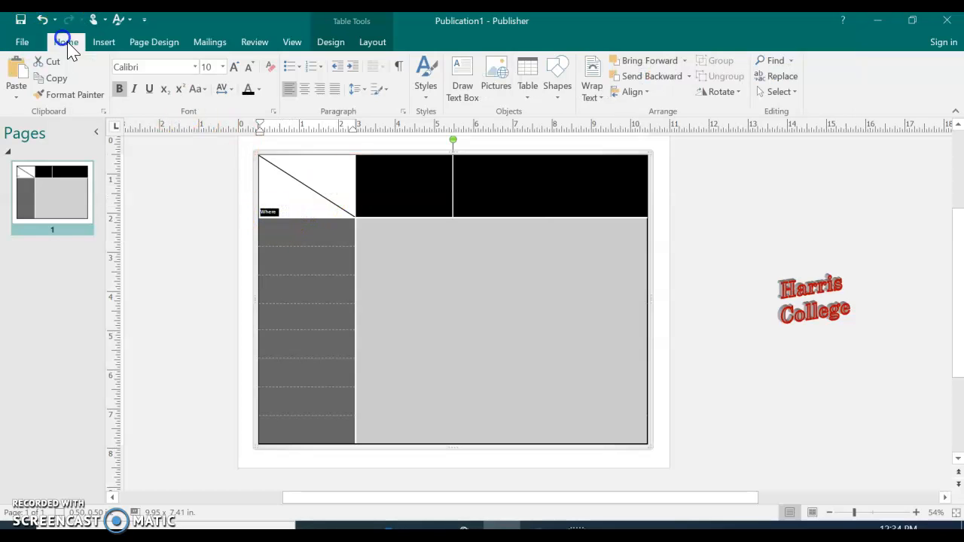
left_click(223, 66)
left_click(207, 243)
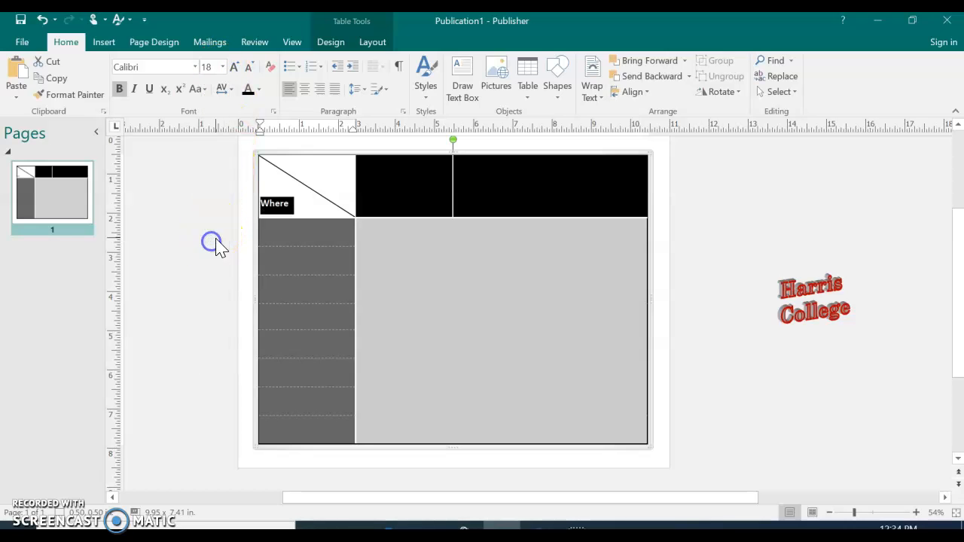
Enter "Greyhound Dollars" in the upper half of the split header cell at font size 18.
left_click(317, 171)
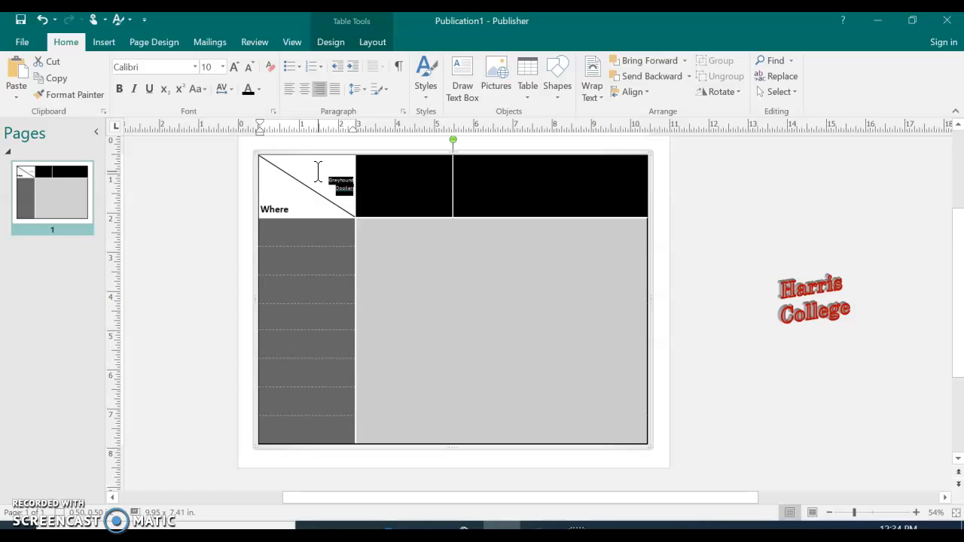
left_click(222, 67)
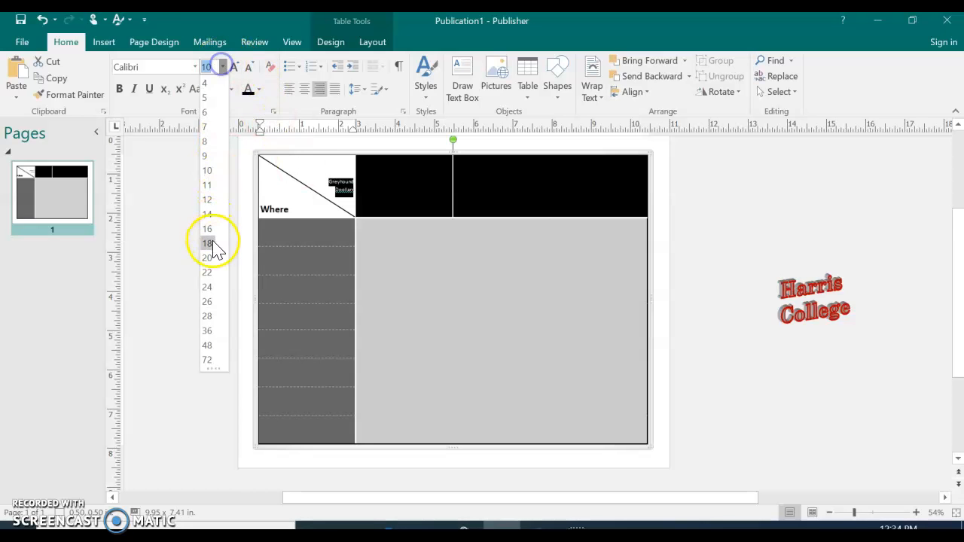
left_click(208, 243)
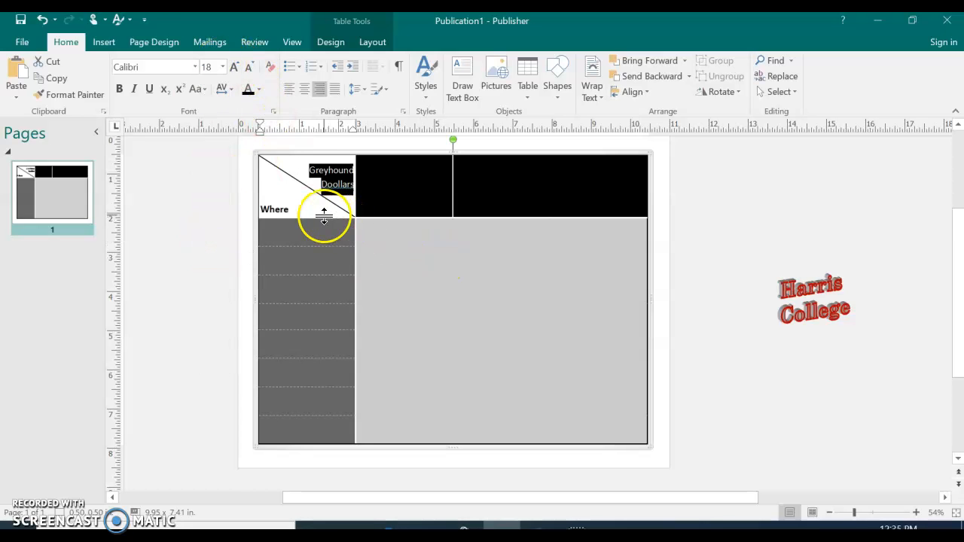
left_click(331, 188)
key("Delete")
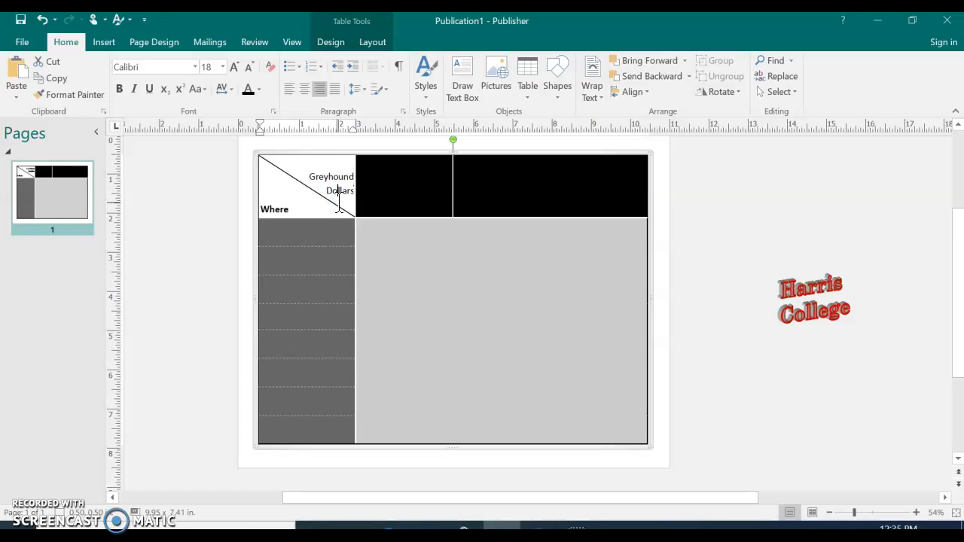
Make the "Greyhound Dollars" text bold and place the cursor in the wide last header cell.
left_click_drag(309, 170, 351, 183)
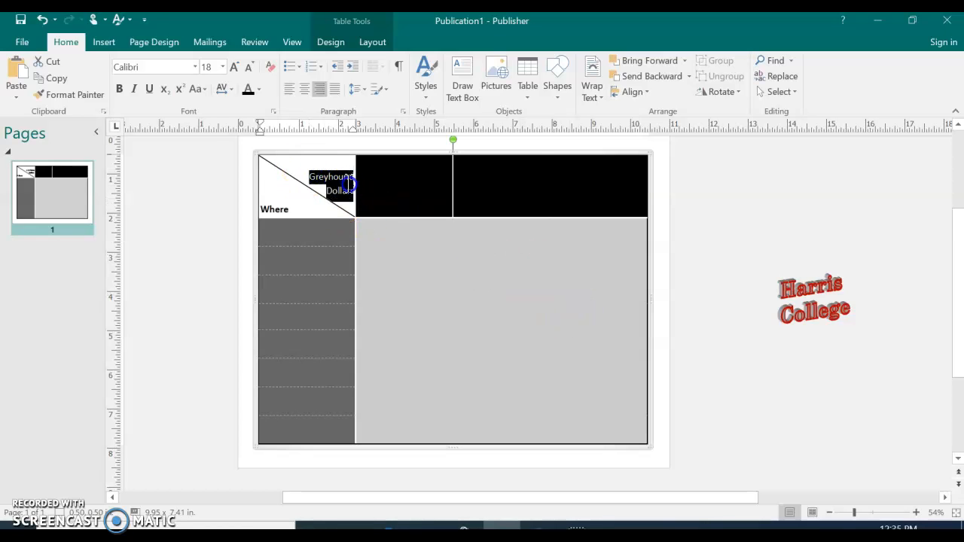
left_click(119, 89)
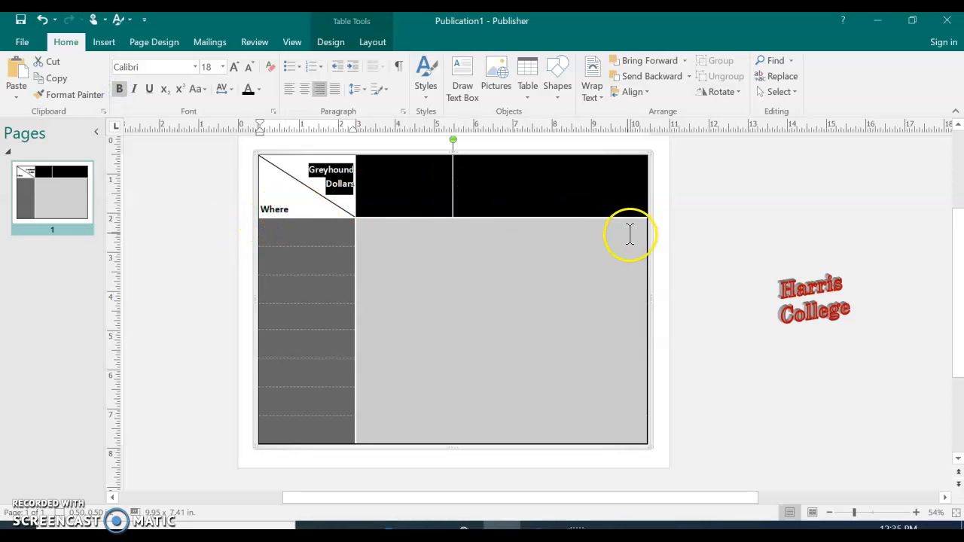
left_click(557, 190)
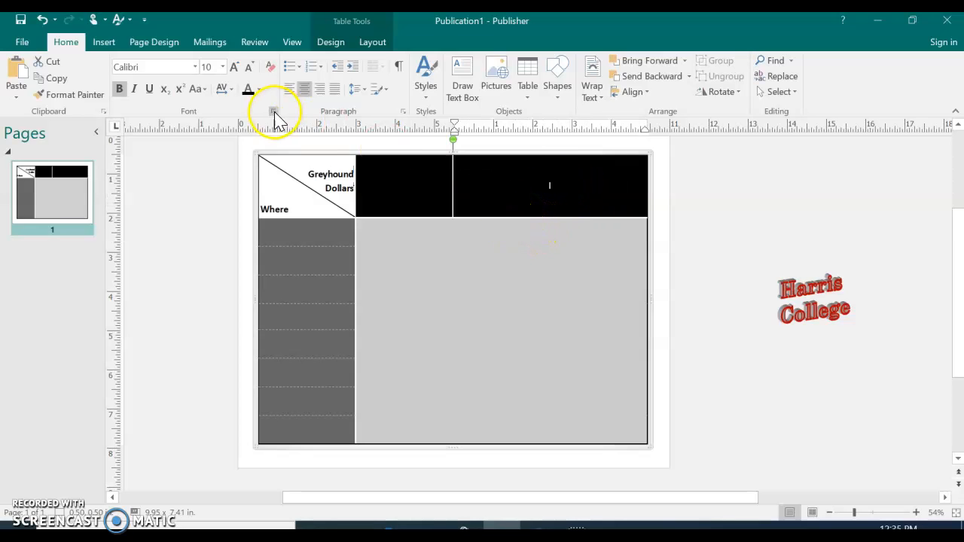
Enter "Meal Plans" at font size 36 in the wide last header cell.
left_click(223, 68)
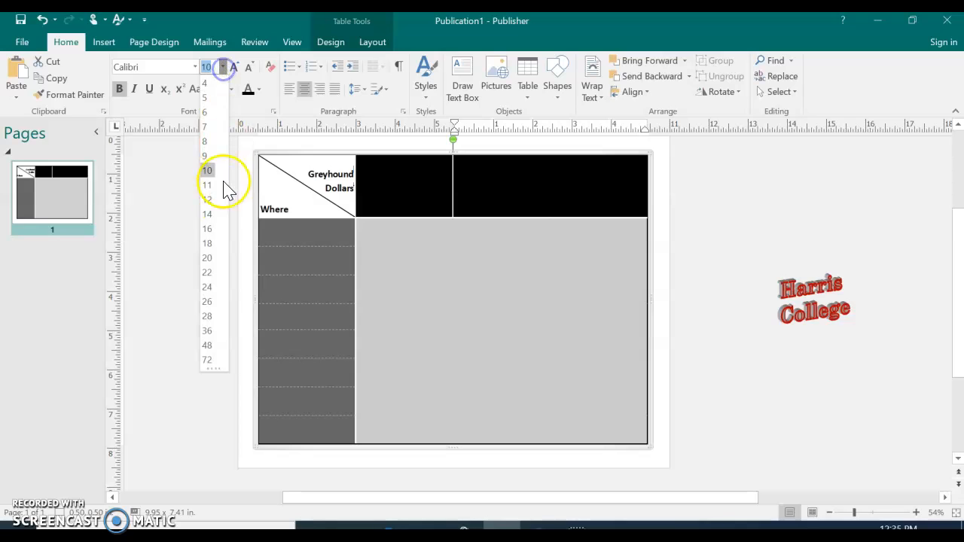
left_click(209, 336)
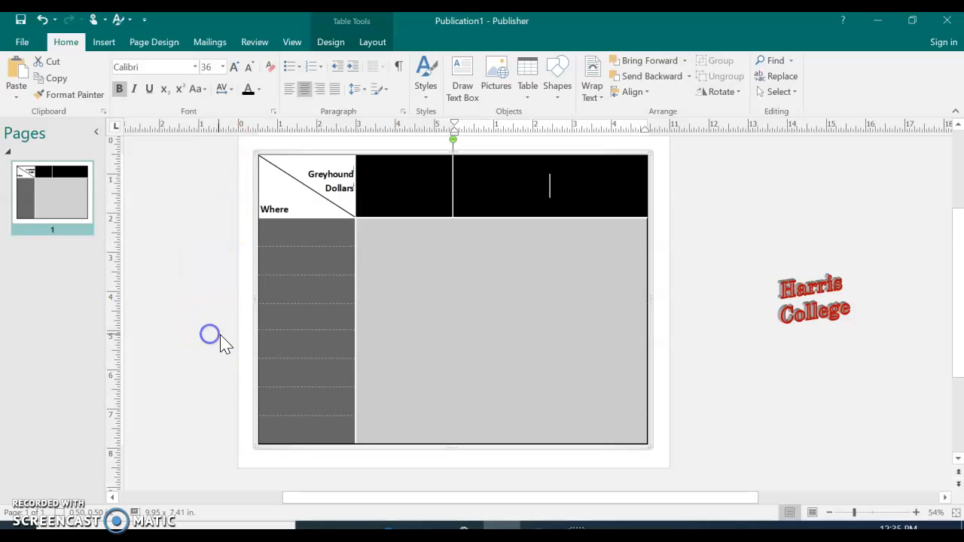
type("Meal Plans")
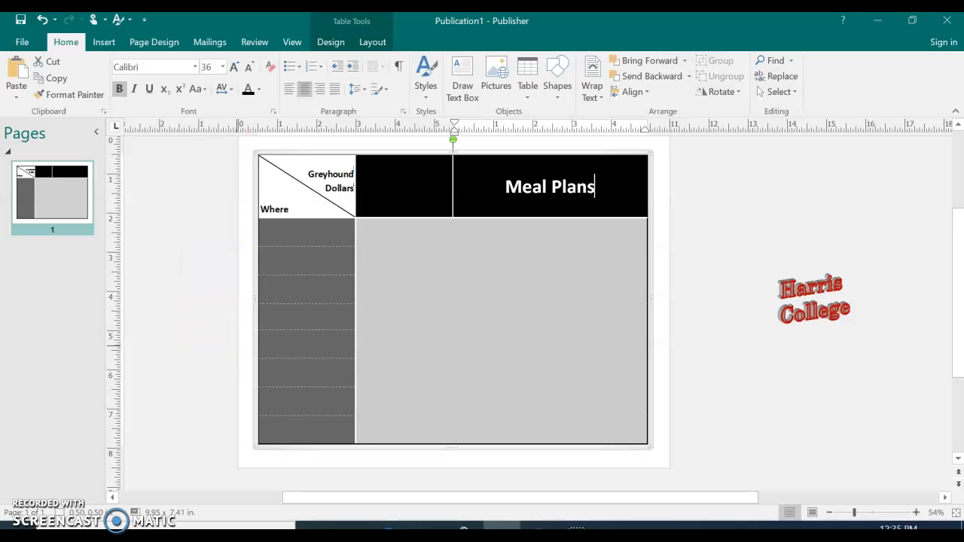
Set the font size to 18 for the three light gray cells in the first row below the black headers.
left_click(385, 236)
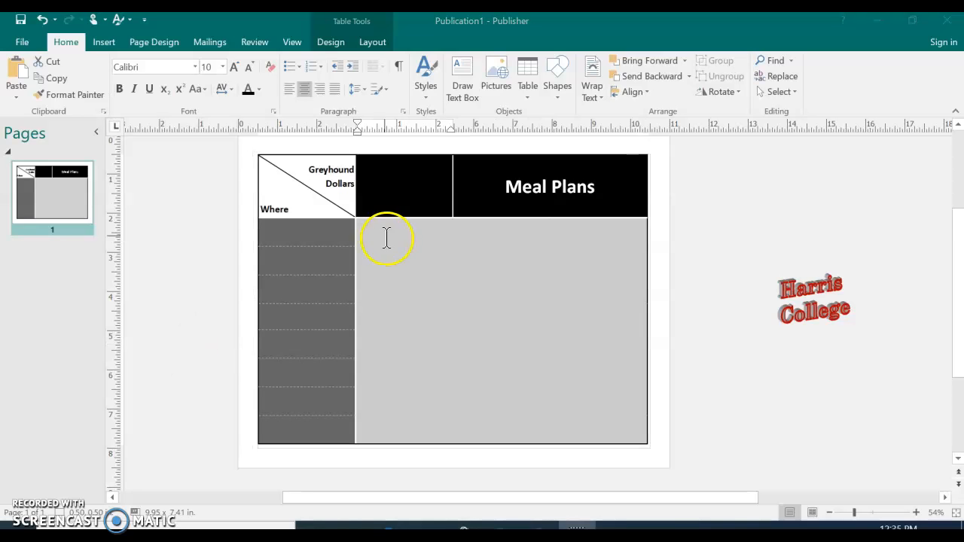
left_click_drag(395, 233, 571, 238)
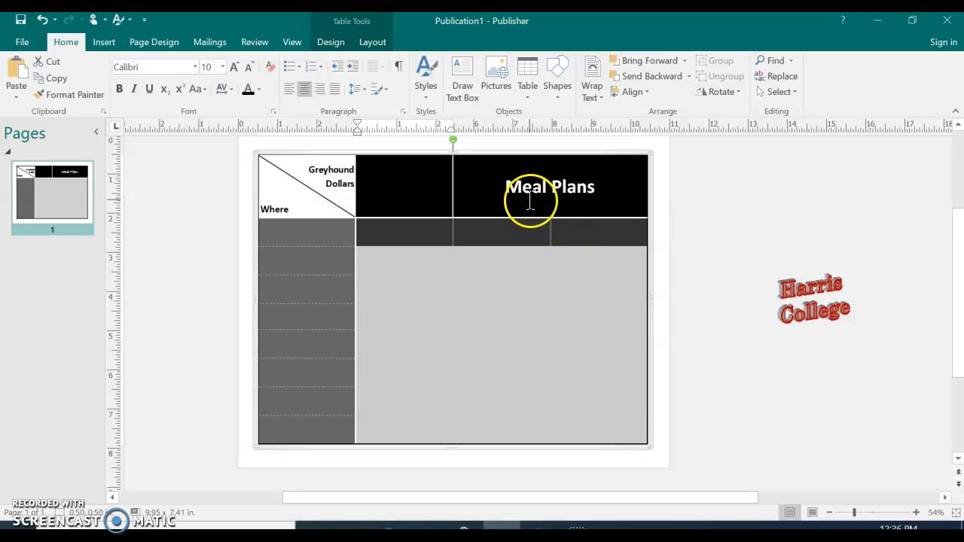
left_click(221, 67)
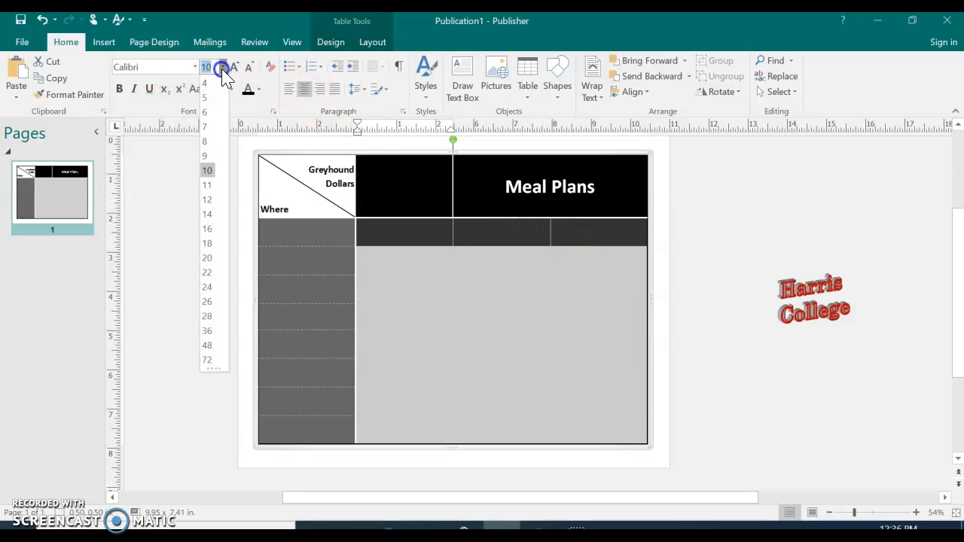
left_click(212, 247)
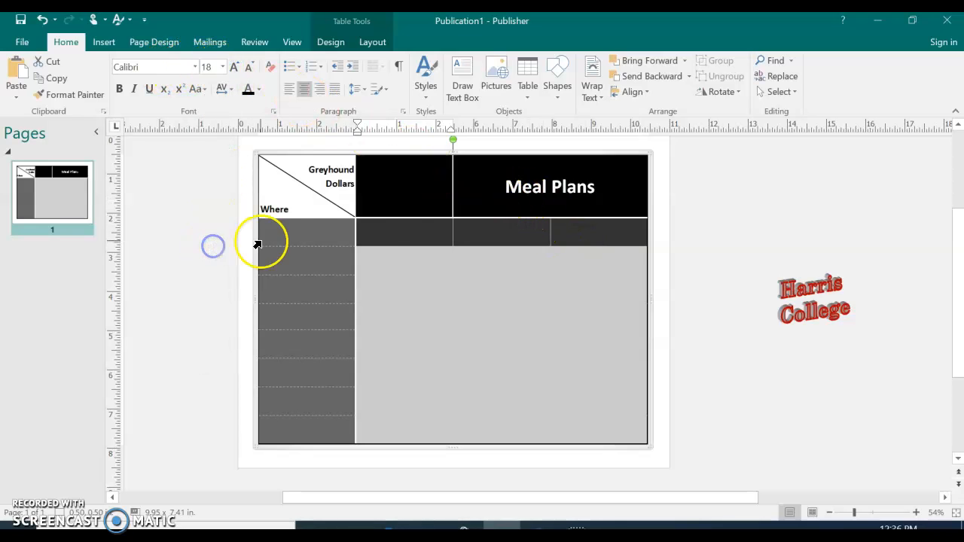
Enter "All Students, Staff, and Faculty", "On-Campus Students" and "Off-Campus Students" on two lines each in the three cells below the black headers.
left_click(419, 235)
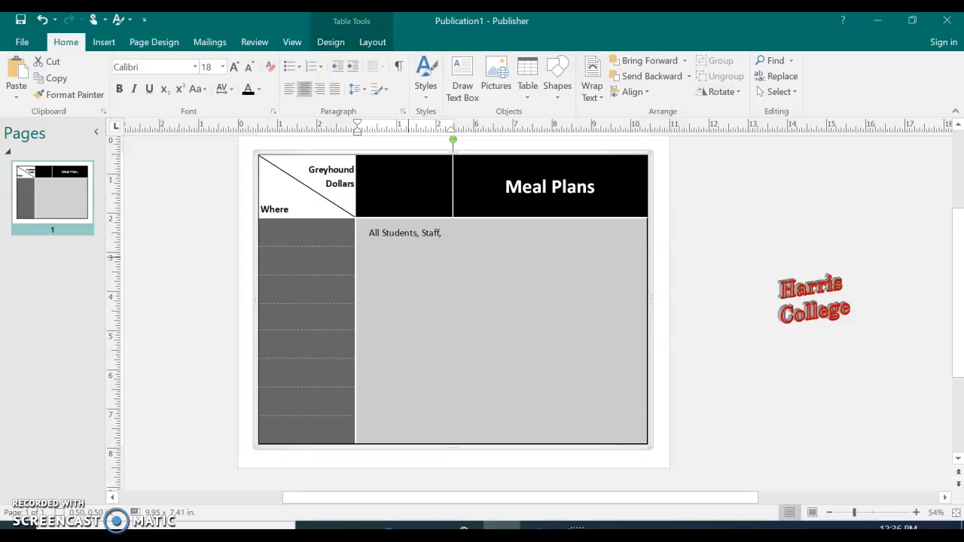
key("Return")
type("and Faculty")
key("Tab")
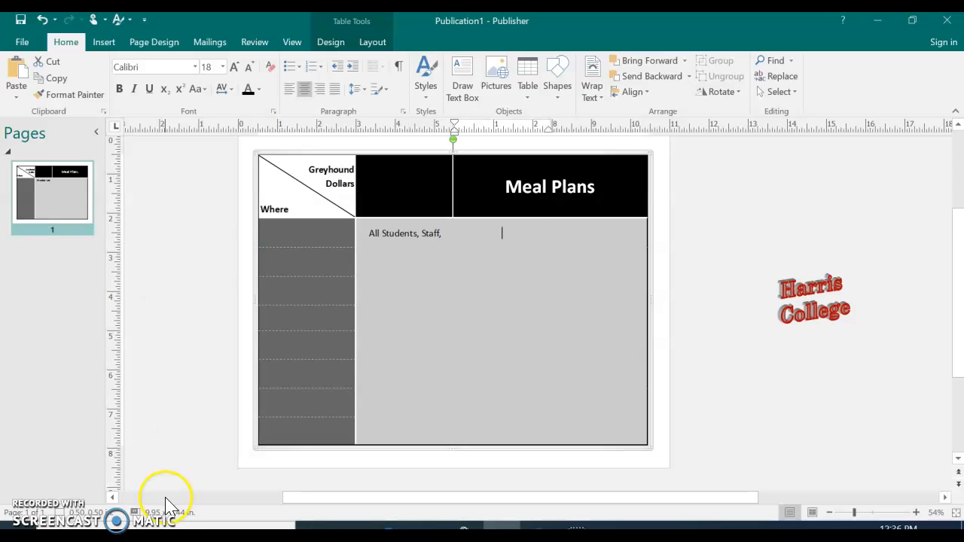
Place the cursor in the "and Faculty" line and show the special formatting characters in the table.
left_click(414, 238)
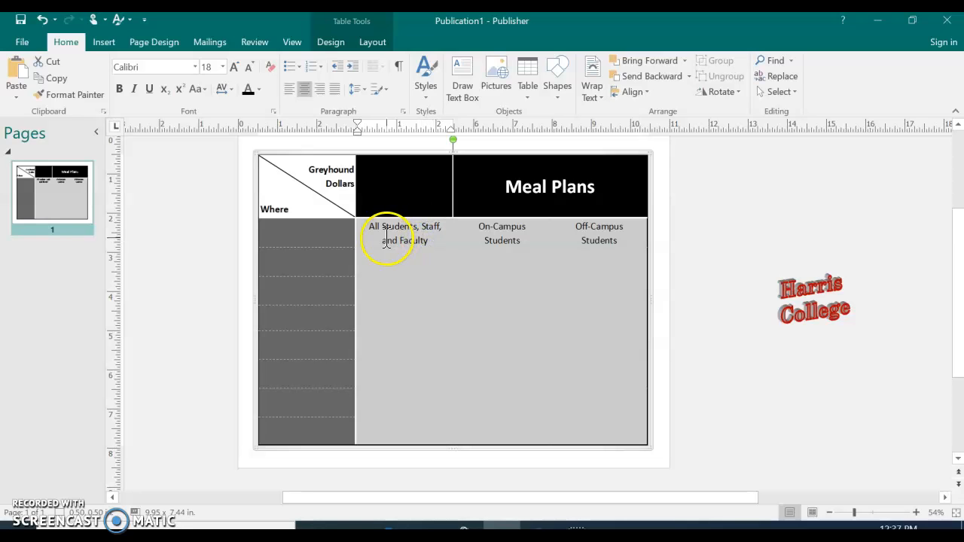
left_click(278, 247)
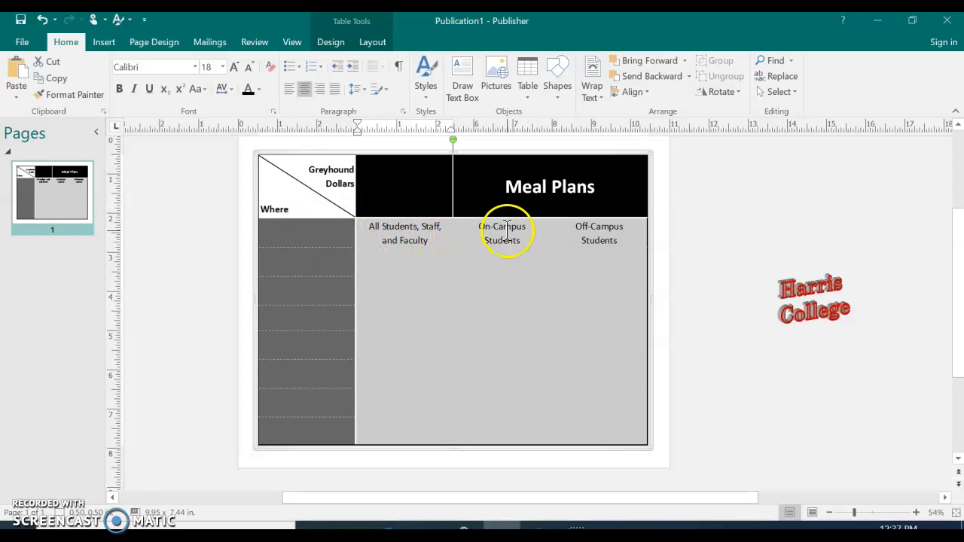
left_click(398, 66)
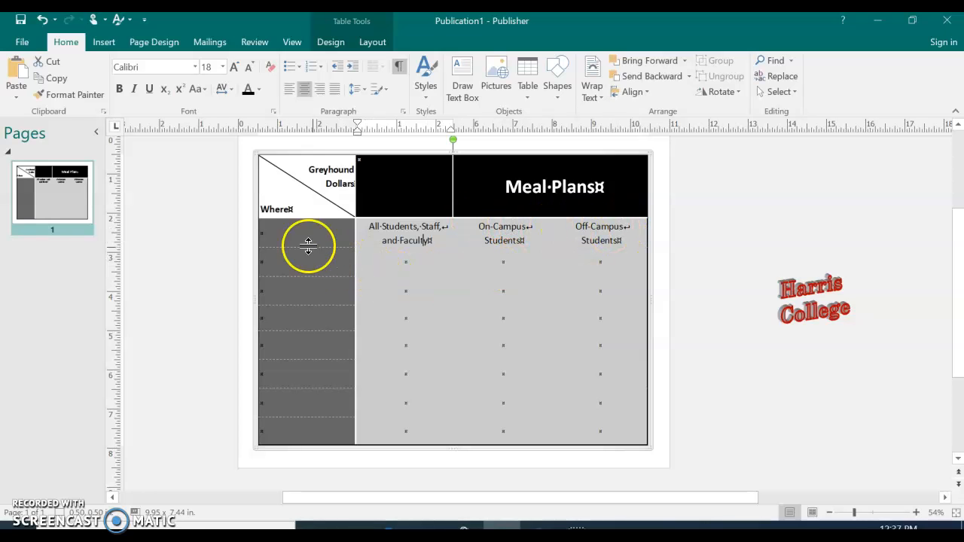
Set the font size of the first column's body cells to 18 and open their font color choices.
left_click_drag(299, 235, 295, 419)
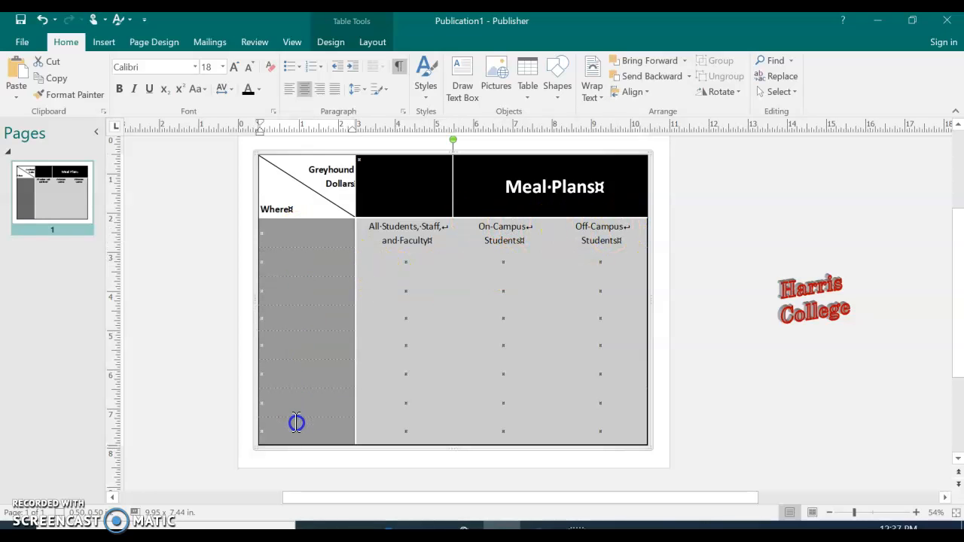
left_click(221, 66)
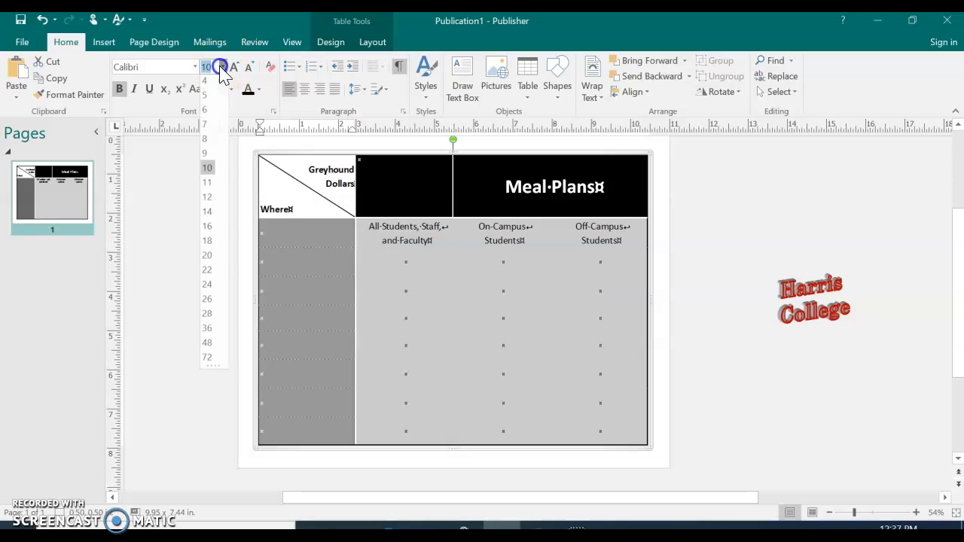
left_click(207, 243)
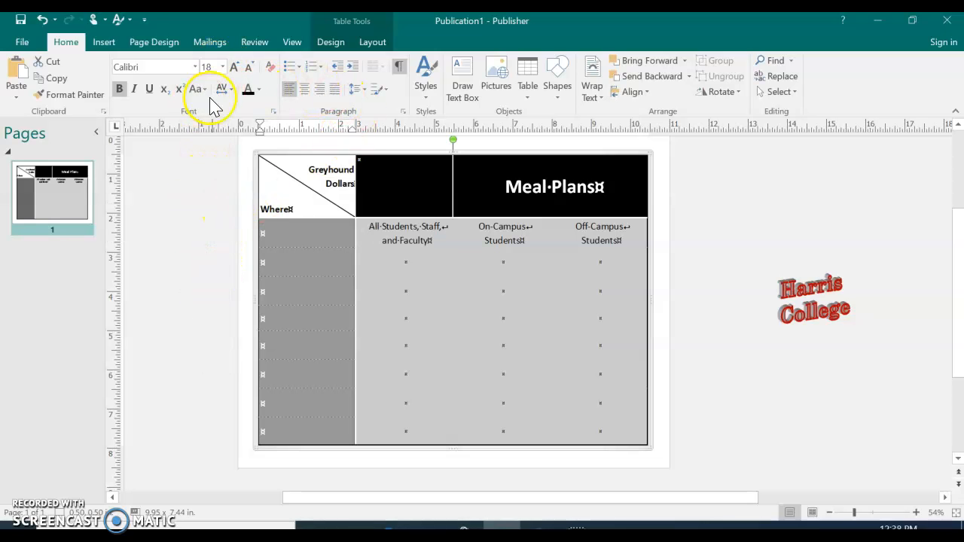
left_click(258, 89)
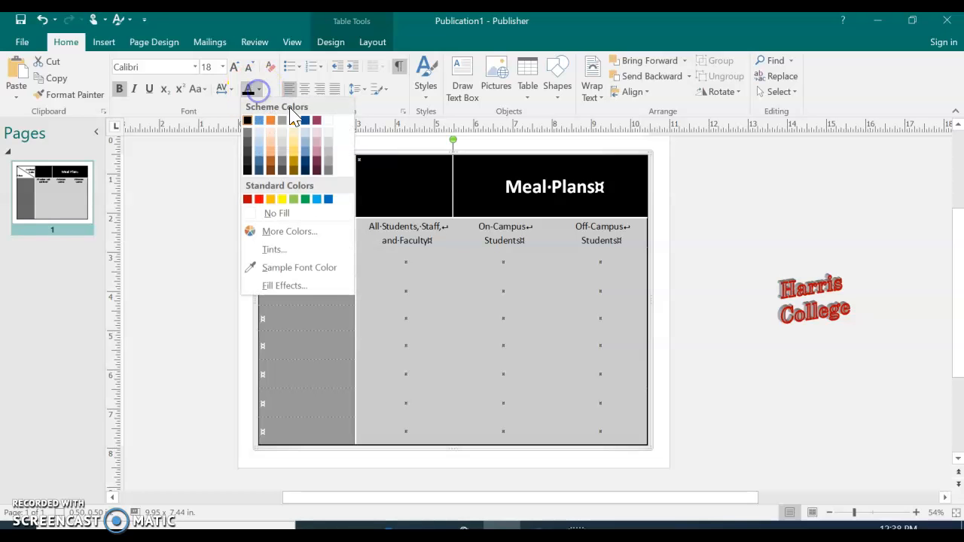